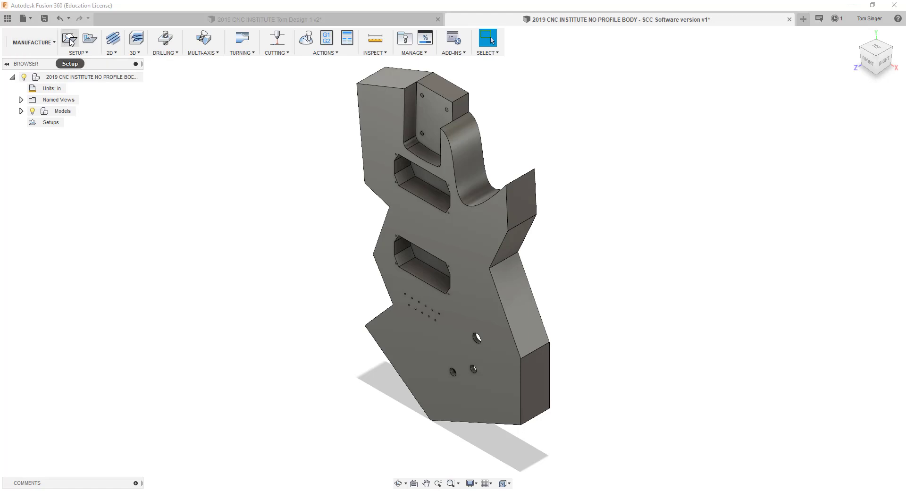
# - Start a new milling setup with Model origin as the WCS origin, checking the front view
pyautogui.click(69, 40)
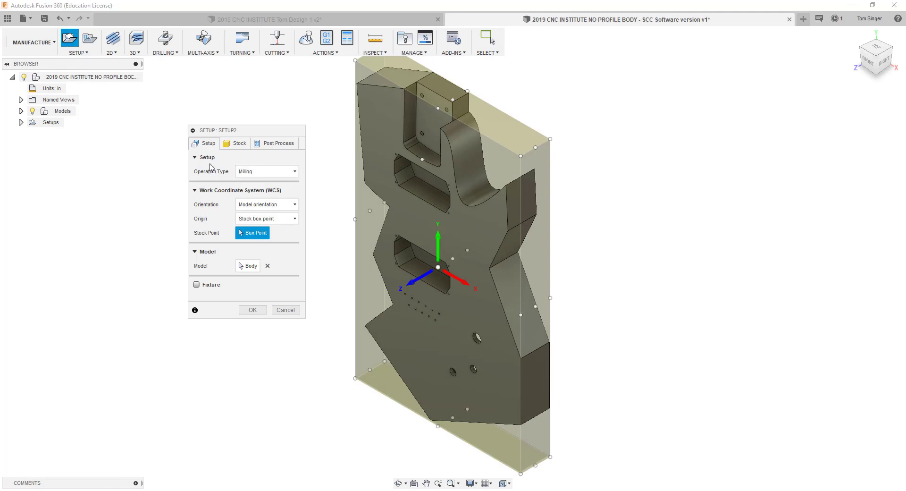
pyautogui.click(276, 220)
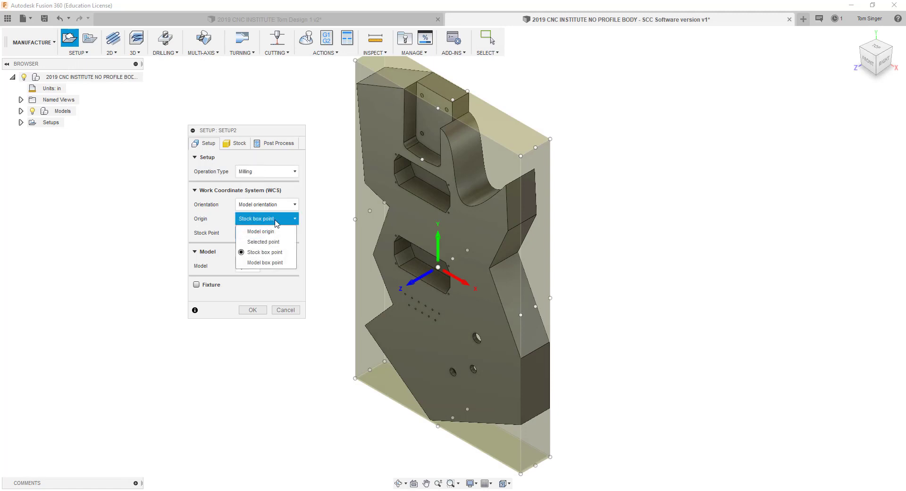
pyautogui.click(262, 231)
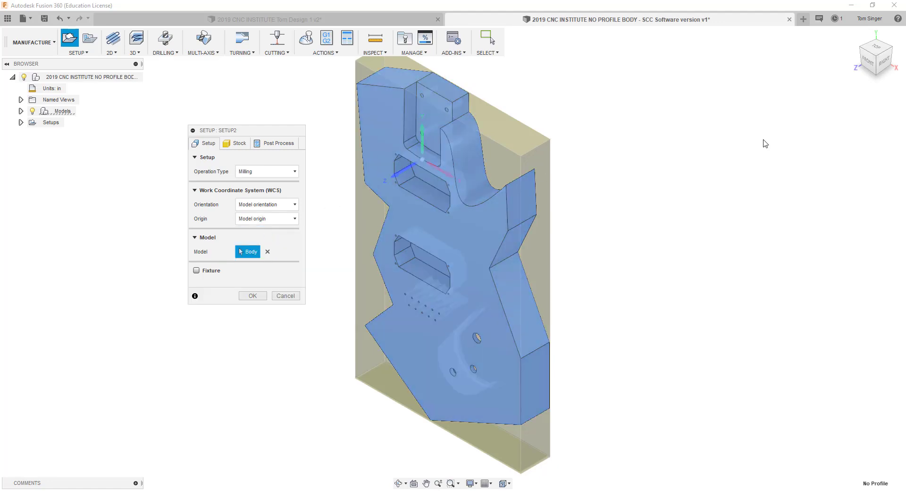
pyautogui.click(868, 59)
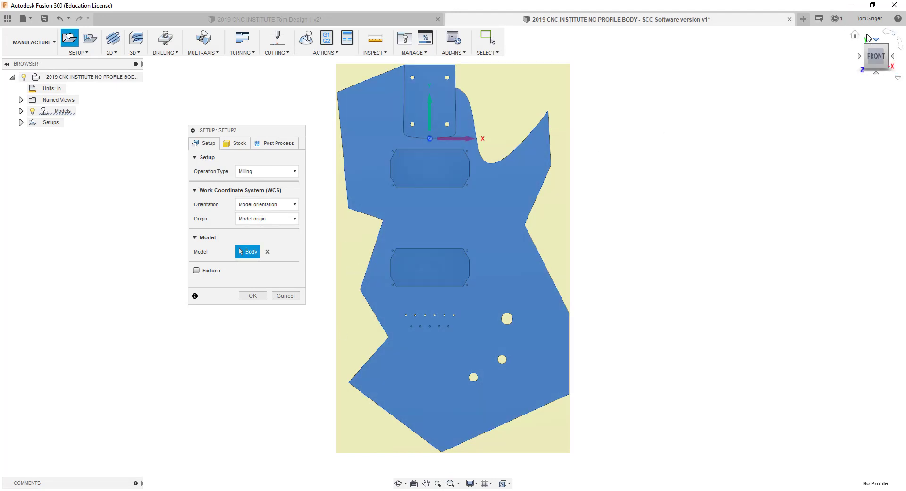
pyautogui.click(857, 37)
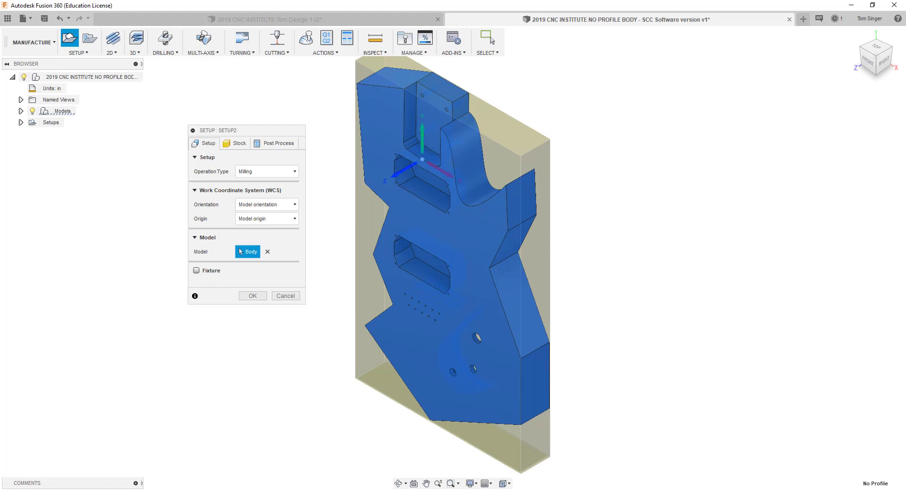
# - Set the Stock Offset Mode to No additional stock for a 10 × 16.6787 × 1.75 in box
pyautogui.click(238, 144)
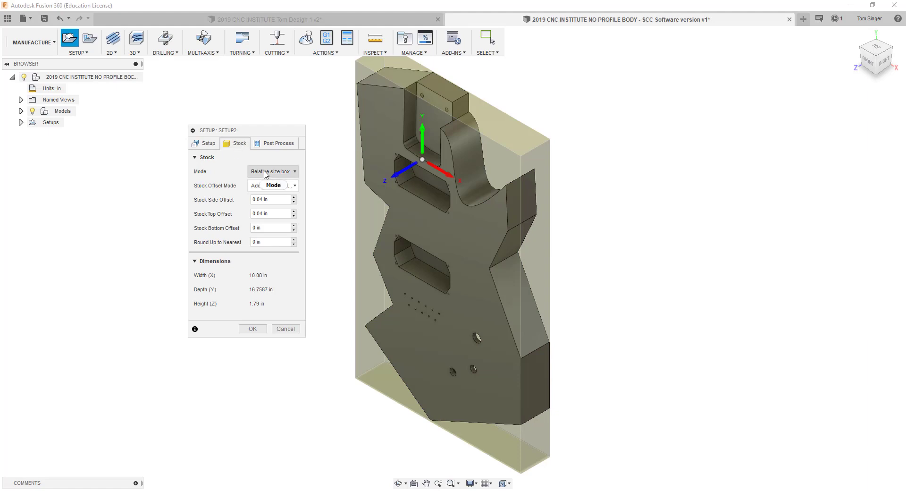
pyautogui.moveTo(262, 188)
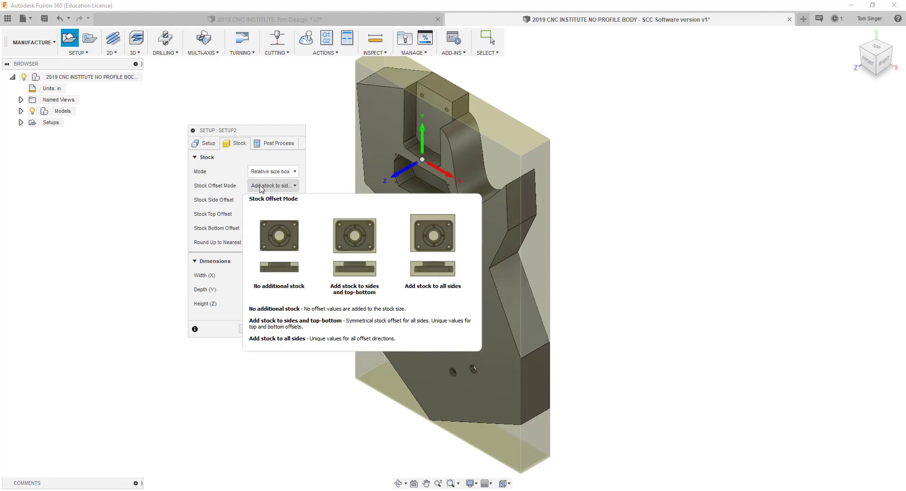
pyautogui.click(258, 188)
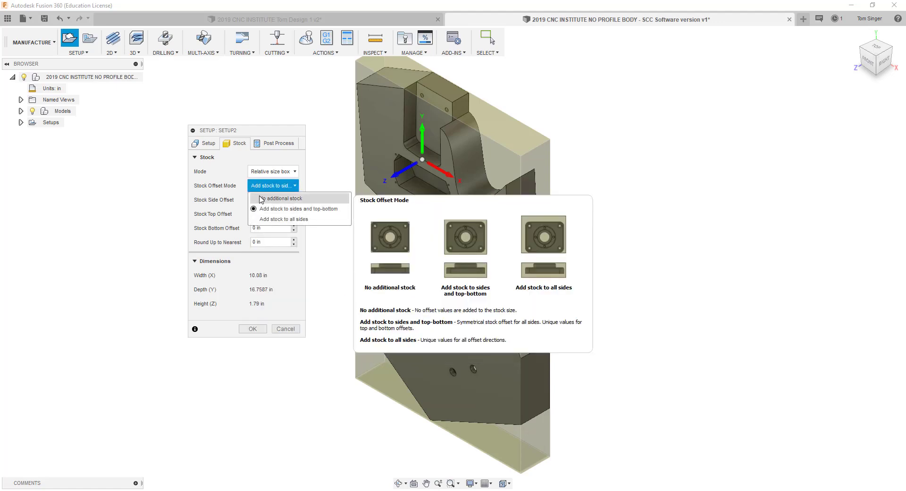
pyautogui.click(261, 198)
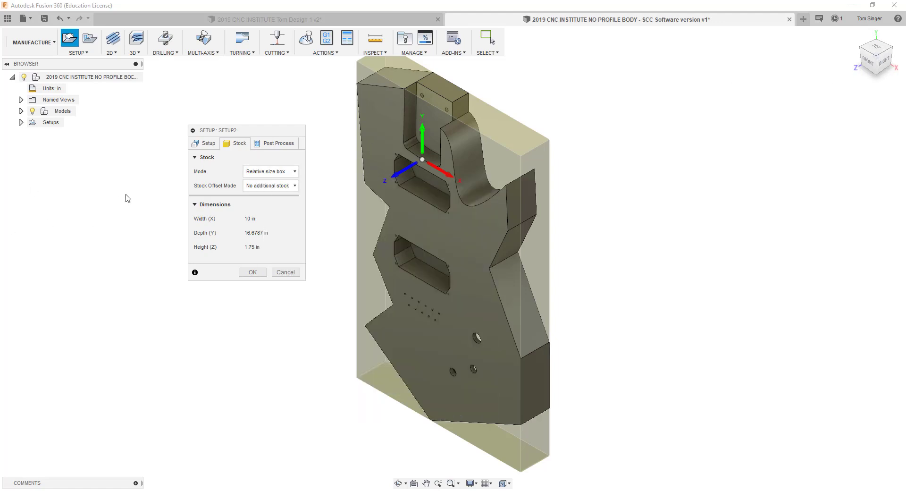
# - Type 'profile' into the Post Process program comment to complete 'customprofile' for program 1001
pyautogui.click(274, 145)
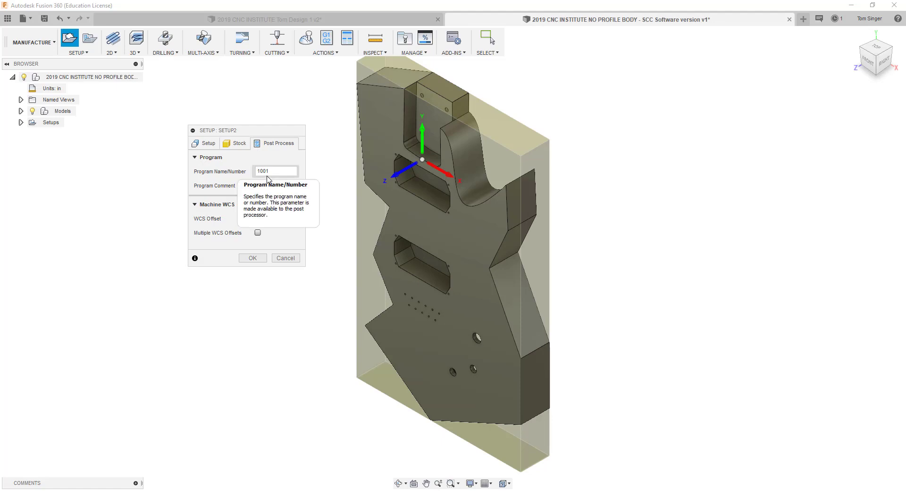
pyautogui.click(287, 186)
pyautogui.write('prof')
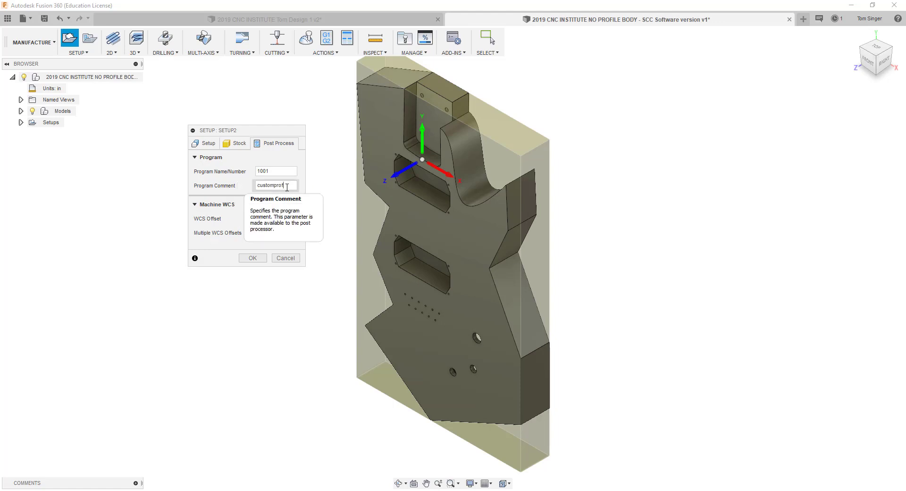
pyautogui.write('ile')
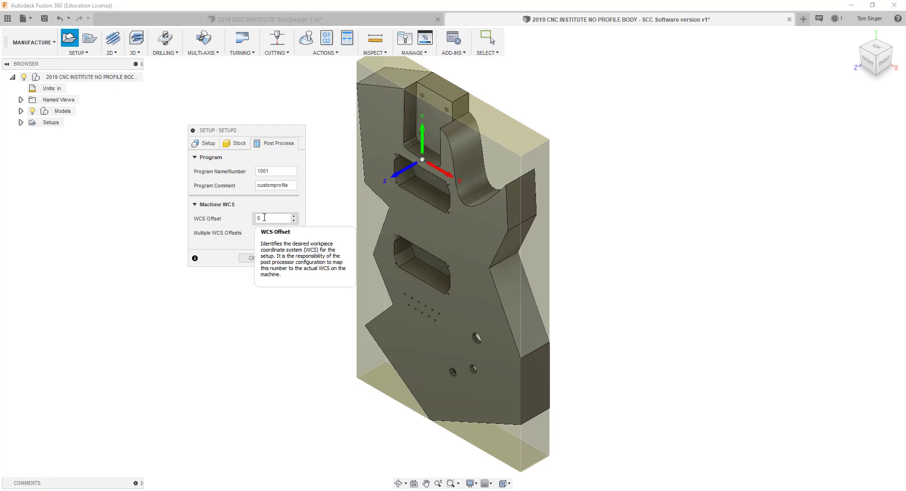
# - Replace the WCS Offset value with 2
pyautogui.doubleClick(253, 218)
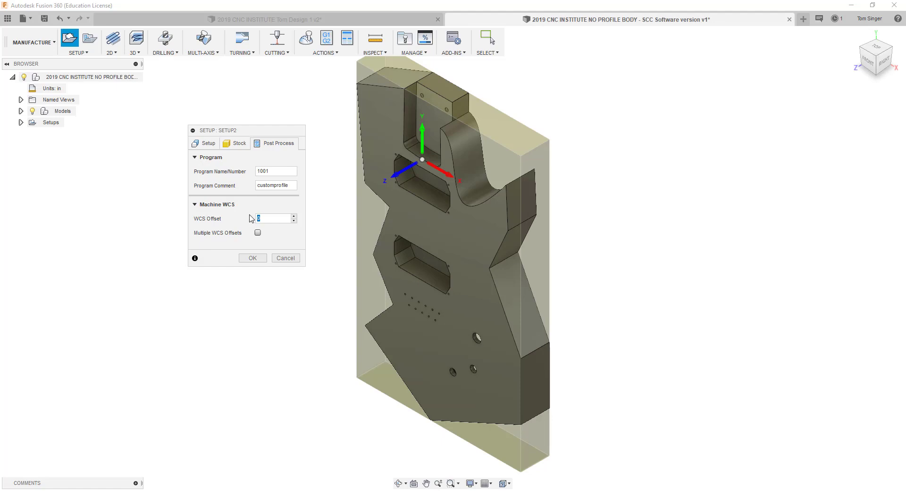
pyautogui.write('2')
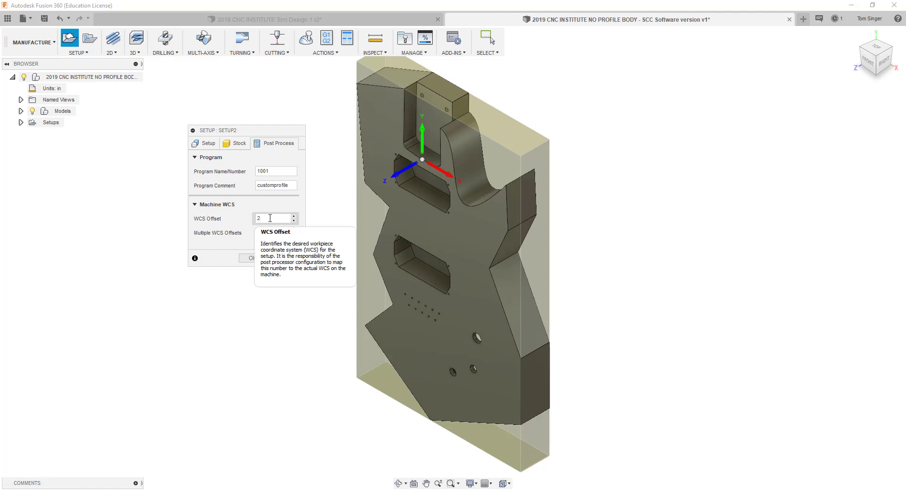
pyautogui.doubleClick(257, 218)
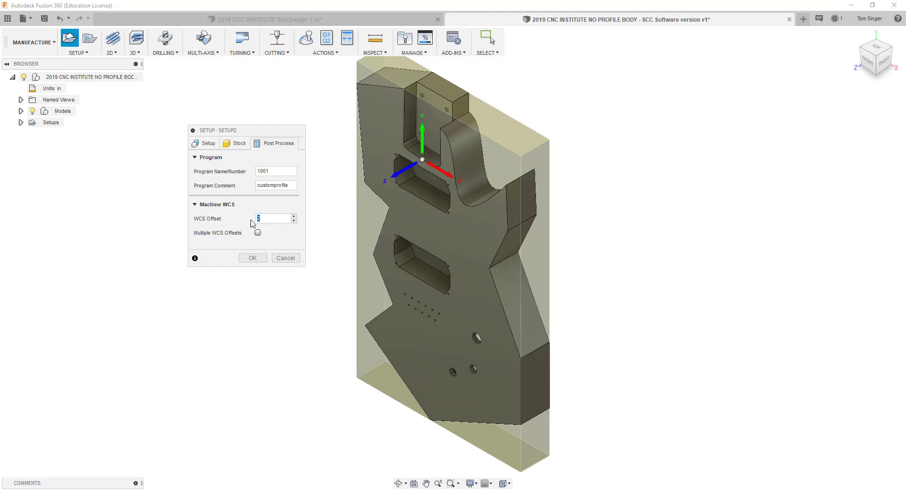
pyautogui.click(253, 259)
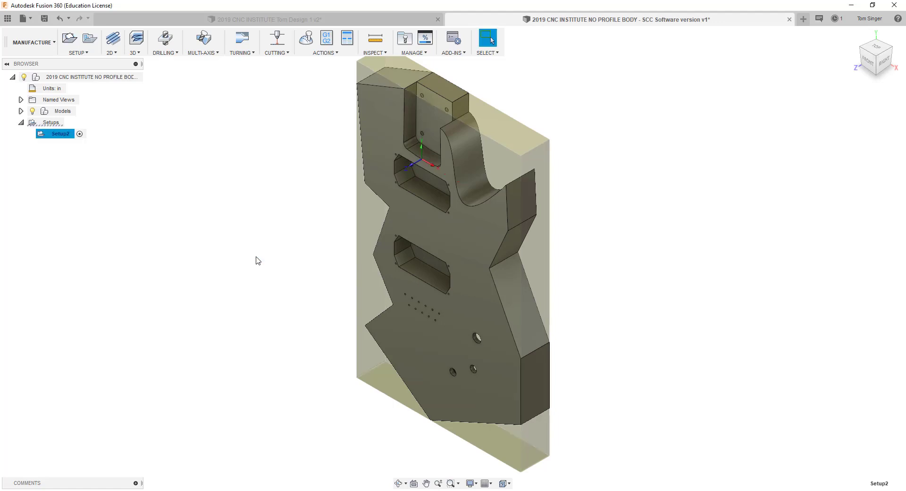
pyautogui.click(880, 58)
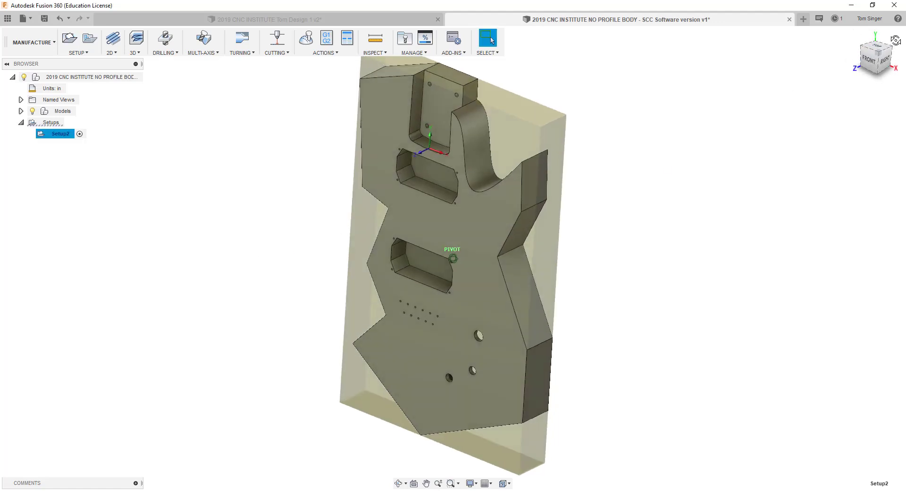
pyautogui.moveTo(453, 258)
pyautogui.keyDown('shift'); pyautogui.mouseDown(button='middle')
pyautogui.moveTo(394, 280)
pyautogui.moveTo(415, 274)
pyautogui.mouseUp(button='middle'); pyautogui.keyUp('shift')
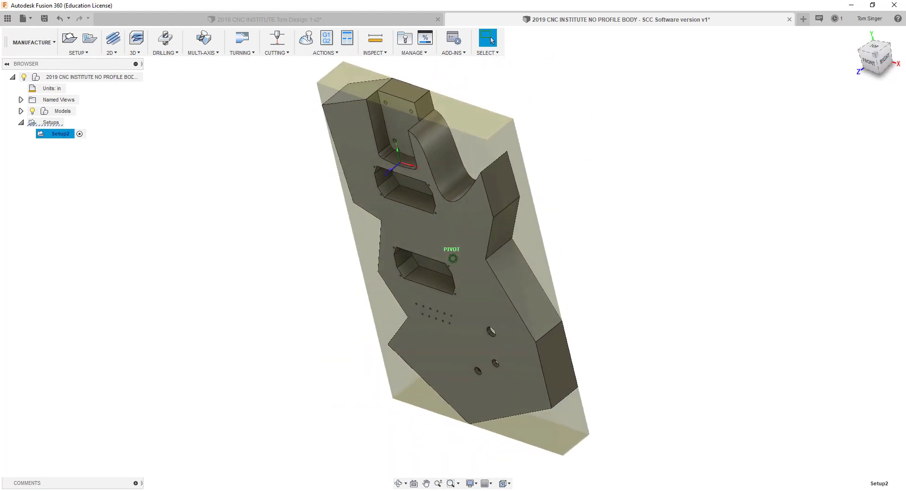
pyautogui.keyDown('shift'); pyautogui.moveTo(661, 236); pyautogui.dragTo(684, 229, button='middle'); pyautogui.keyUp('shift')
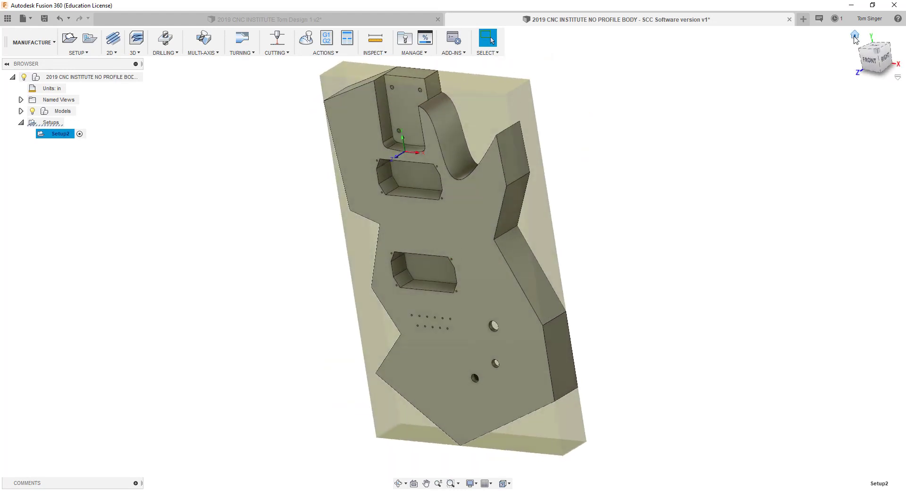
pyautogui.click(854, 35)
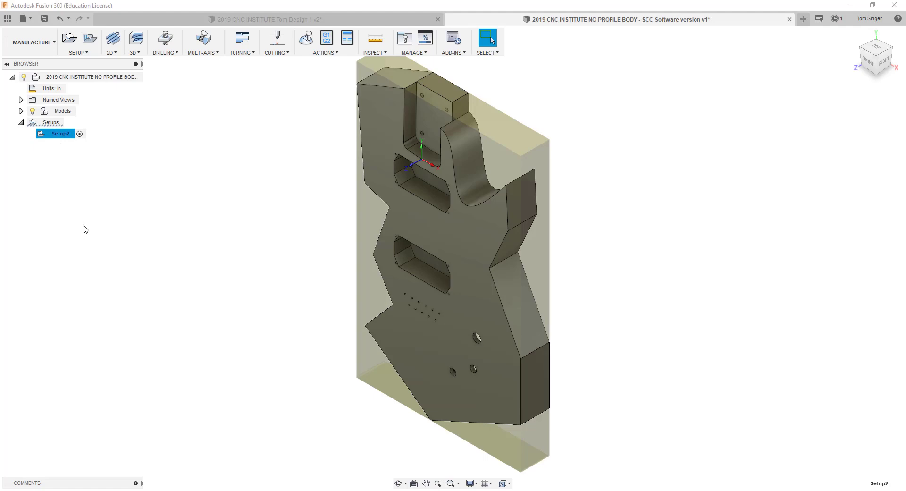
# - Start a 2D Contour in front view and browse to the lab library's 1/4" flat profile cutter
pyautogui.click(113, 53)
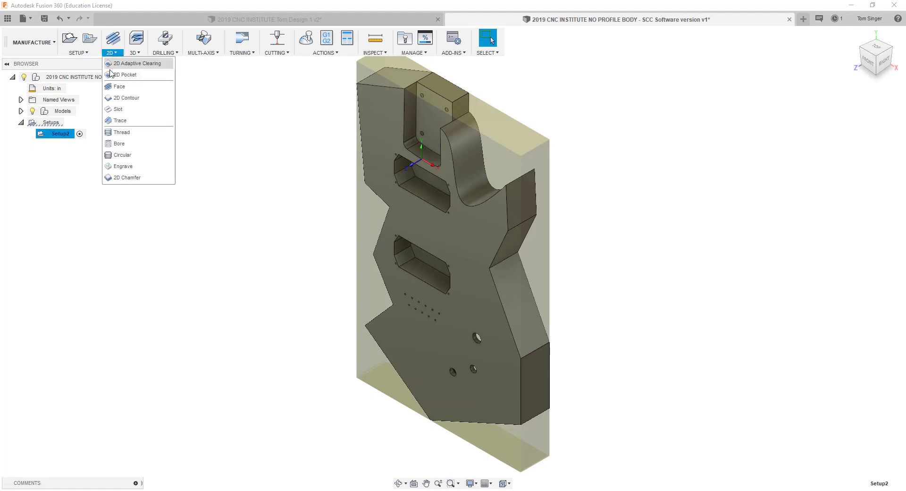
pyautogui.click(117, 101)
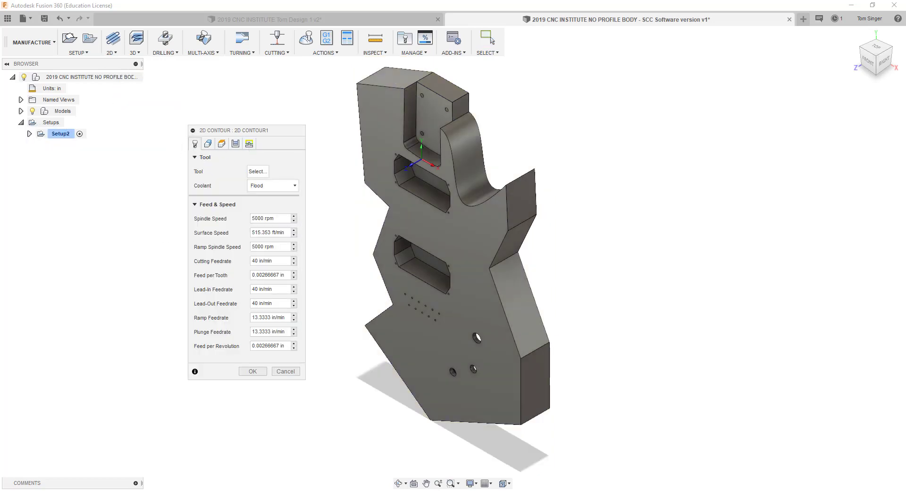
pyautogui.click(867, 61)
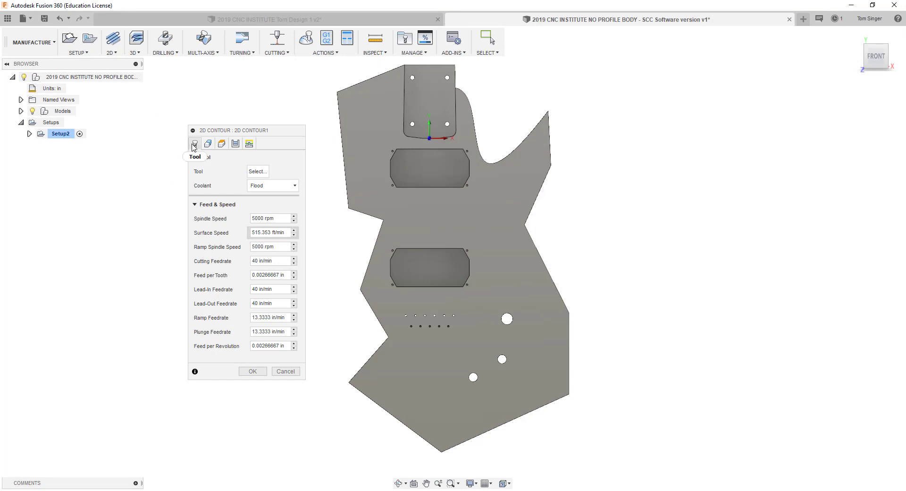
pyautogui.click(257, 171)
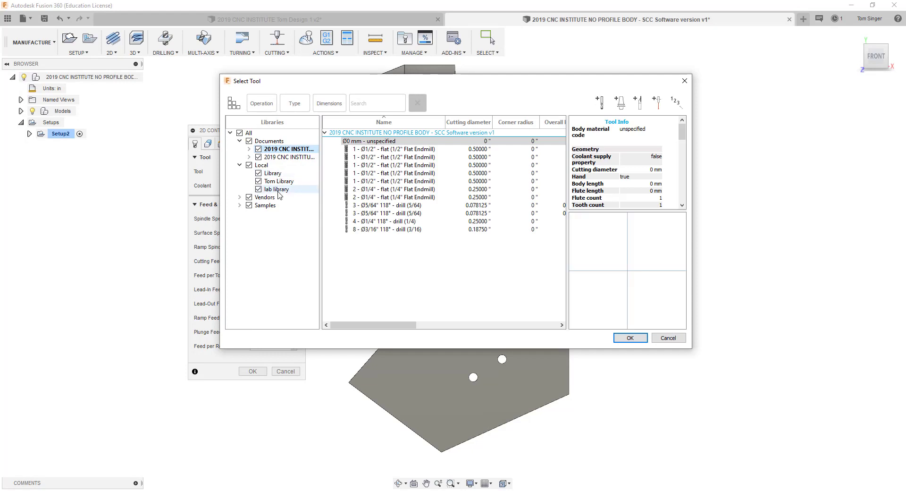
pyautogui.click(277, 190)
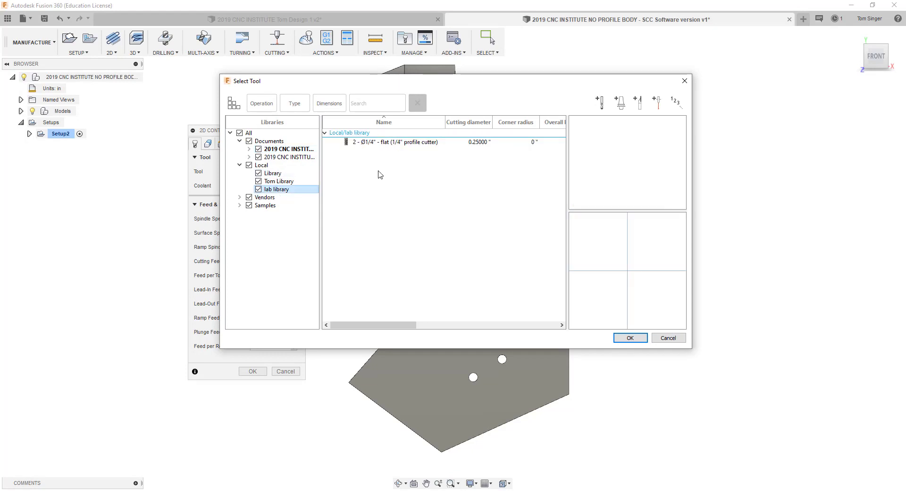
pyautogui.click(391, 143)
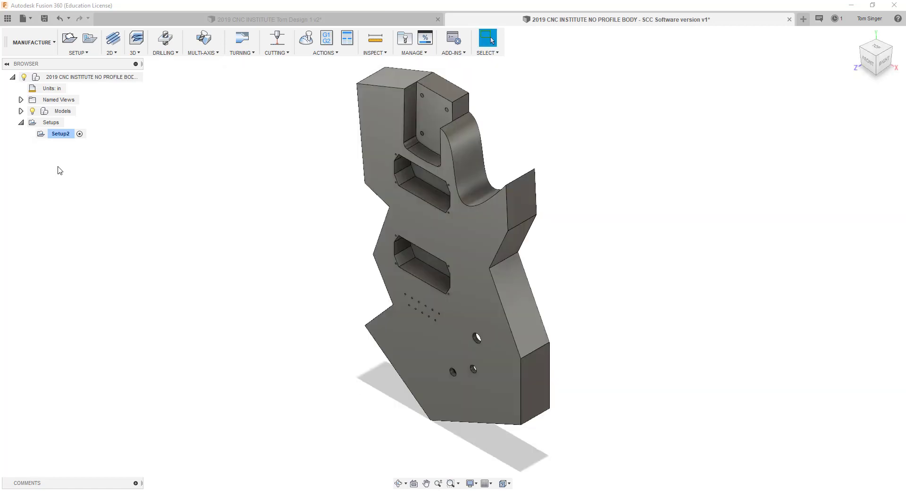
# - Make the Body Profile Sketch visible from the model's sketches, then collapse the Models node
pyautogui.click(58, 135)
pyautogui.click(20, 111)
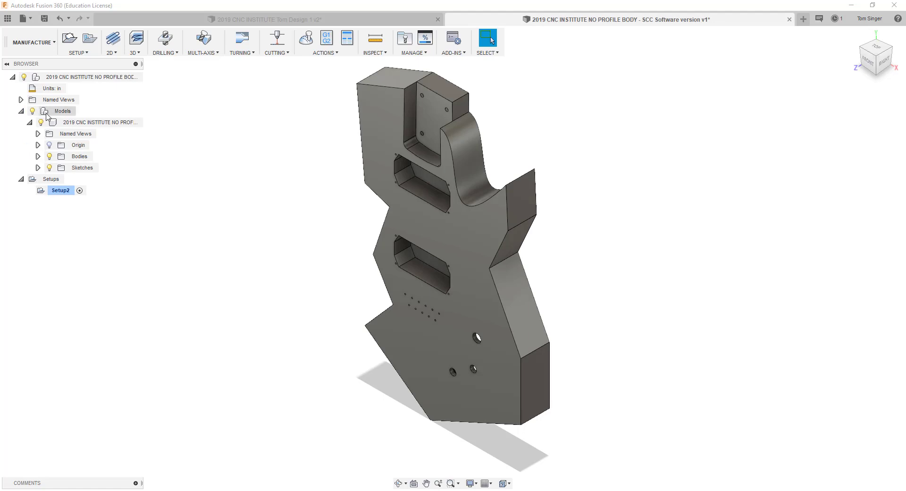
pyautogui.click(38, 167)
pyautogui.click(56, 213)
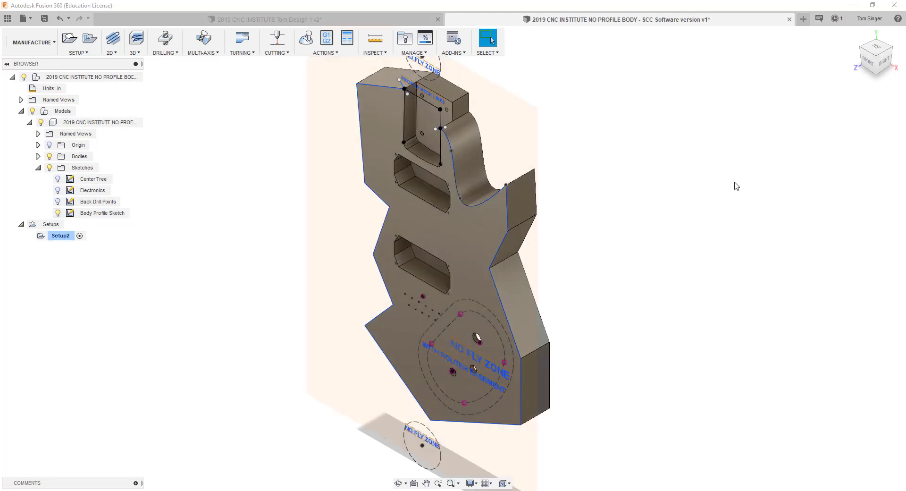
pyautogui.click(64, 213)
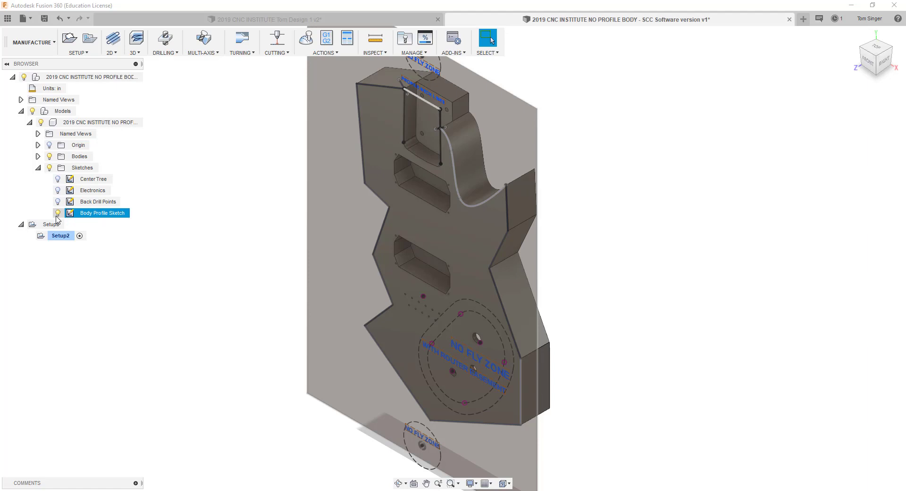
pyautogui.click(57, 214)
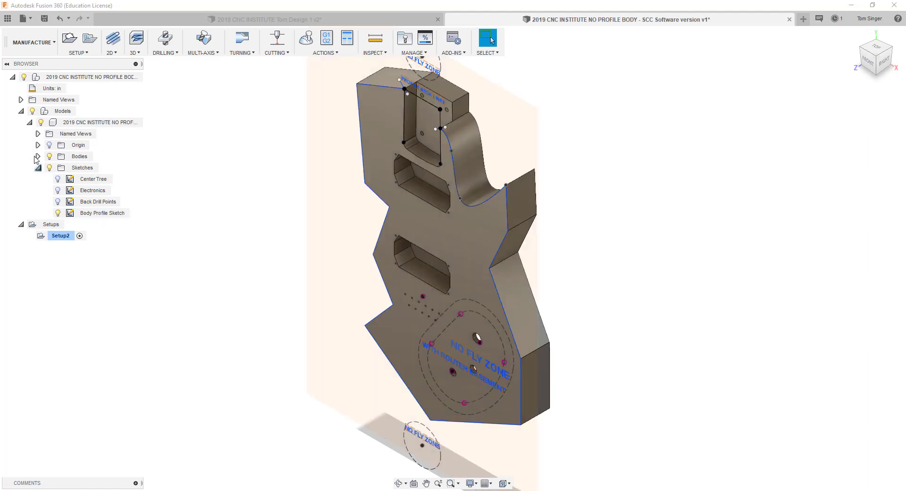
pyautogui.click(21, 111)
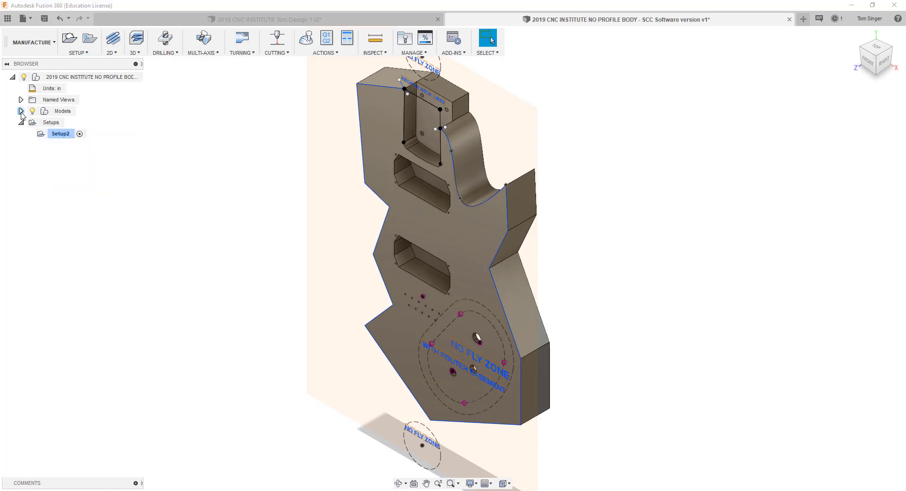
# - Start a new 2D Contour operation in Setup2 with the part in FRONT view
pyautogui.click(61, 136)
pyautogui.click(115, 53)
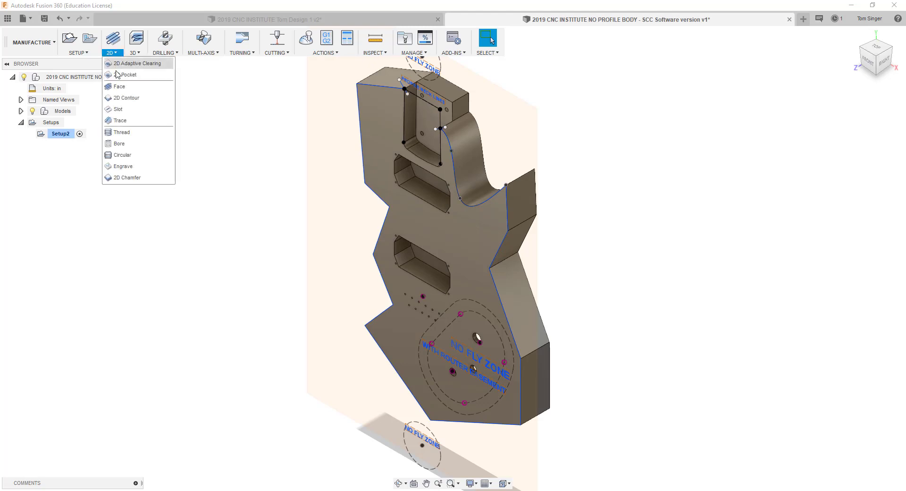
pyautogui.click(123, 98)
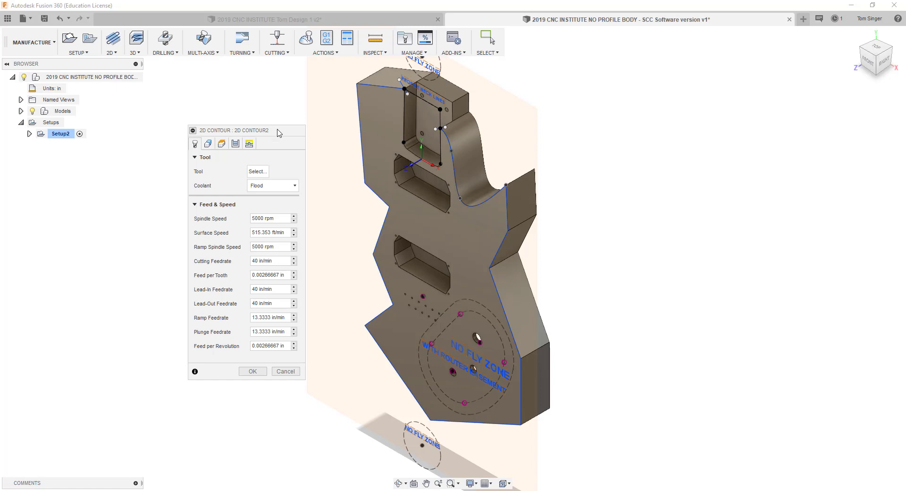
pyautogui.moveTo(278, 130); pyautogui.dragTo(240, 122)
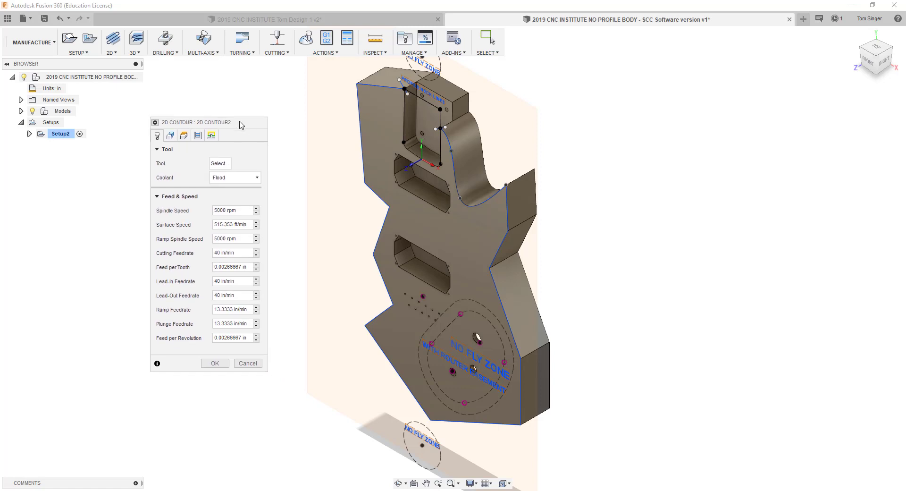
pyautogui.click(867, 65)
pyautogui.scroll(3, 462, 93)
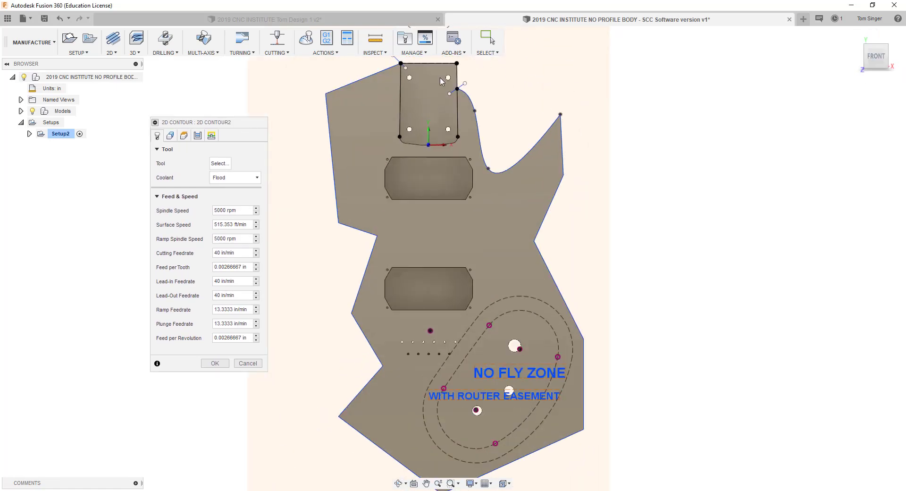
pyautogui.scroll(-3, 464, 118)
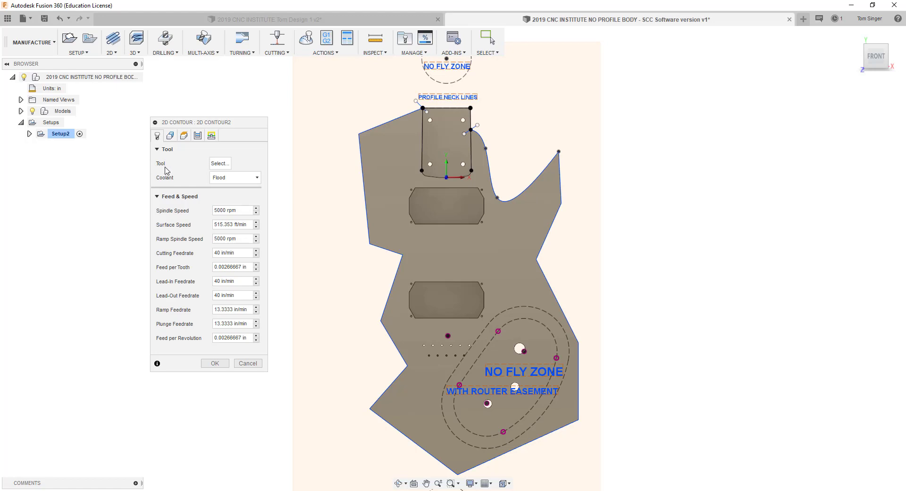
# - Choose the lab library's #2 Ø1/4" flat profile cutter as the contour's tool
pyautogui.click(219, 164)
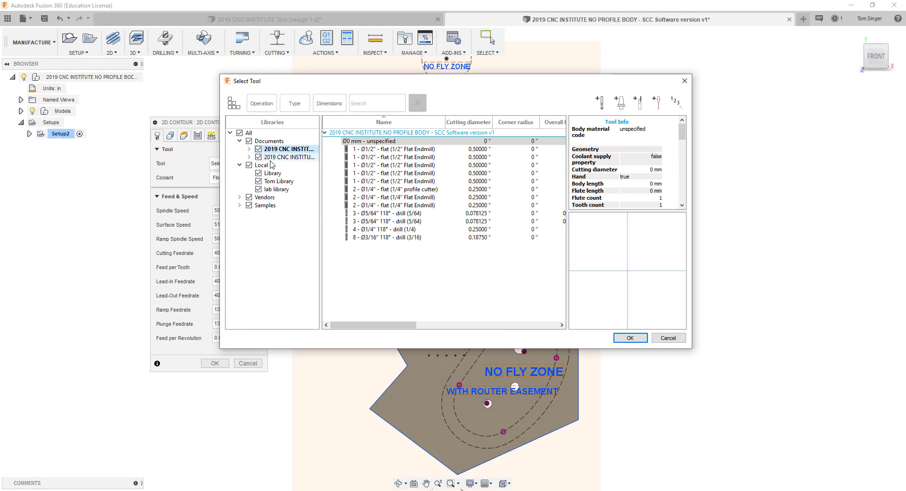
pyautogui.click(268, 190)
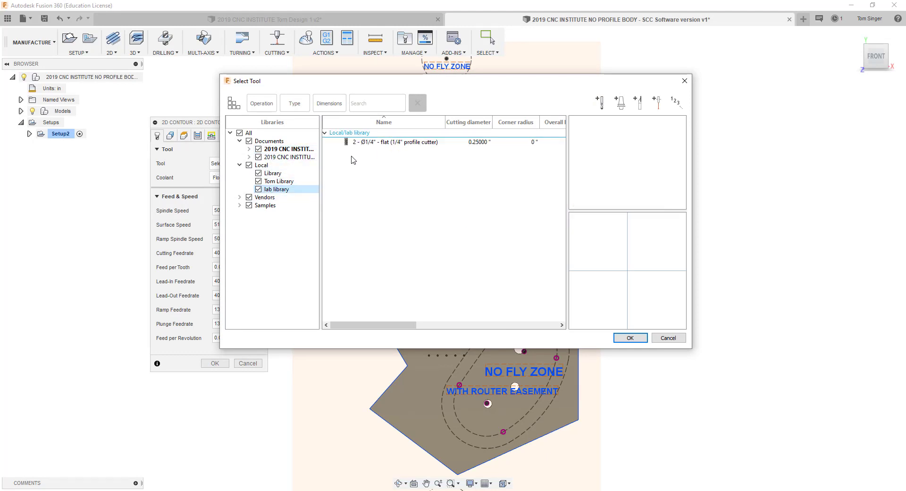
pyautogui.click(375, 142)
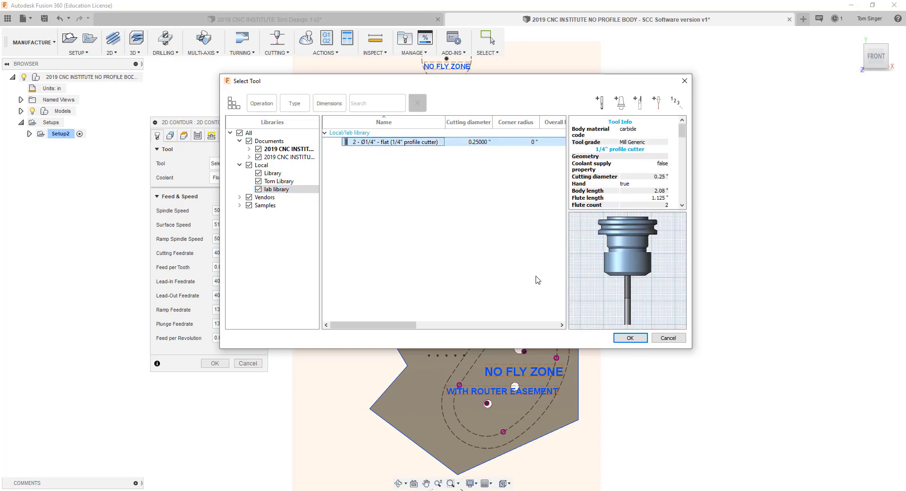
pyautogui.click(630, 338)
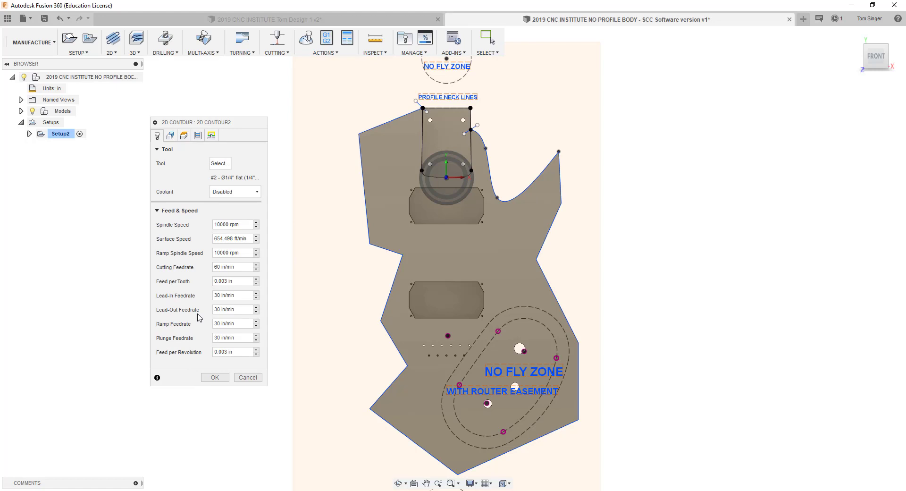
# - Select the left and right neck pocket corner lines as the contour's 2 chains
pyautogui.click(171, 136)
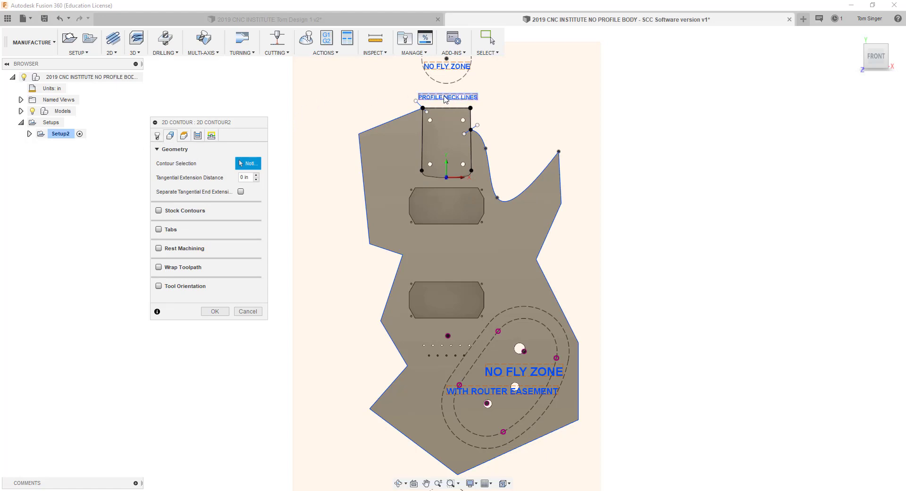
pyautogui.scroll(3, 418, 96)
pyautogui.scroll(2, 378, 95)
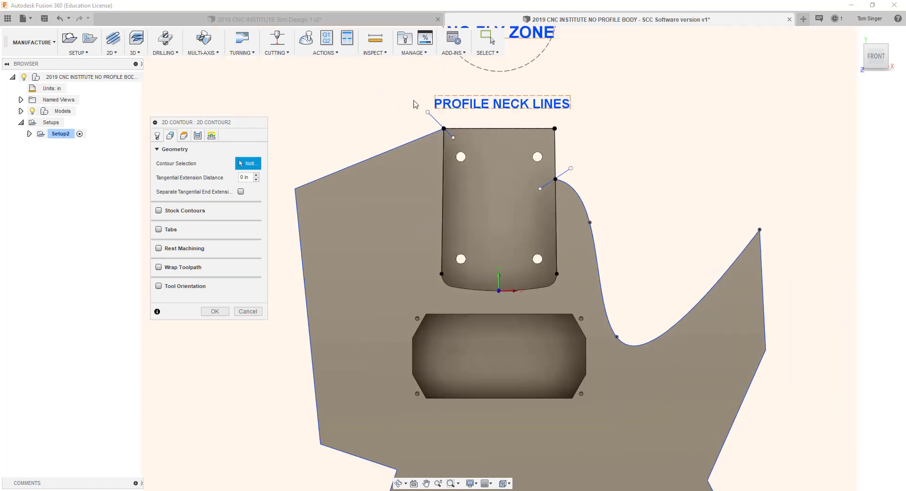
pyautogui.click(434, 119)
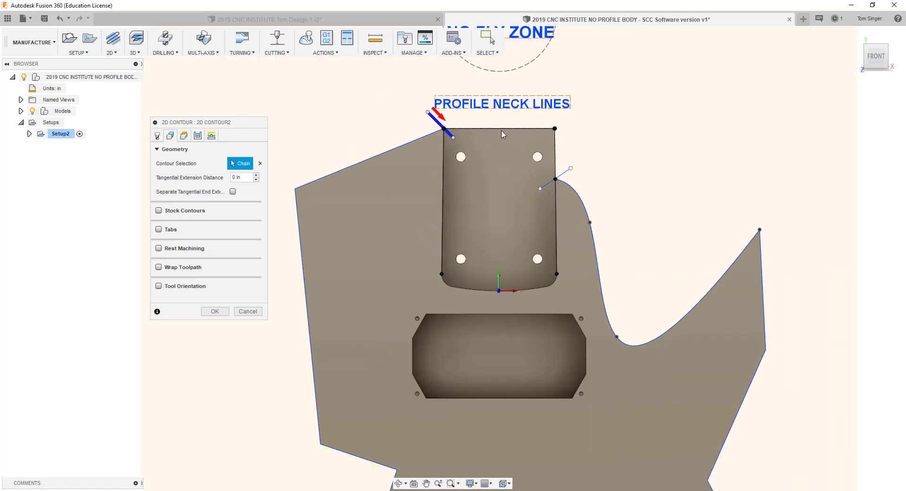
pyautogui.click(567, 176)
pyautogui.scroll(-2, 634, 155)
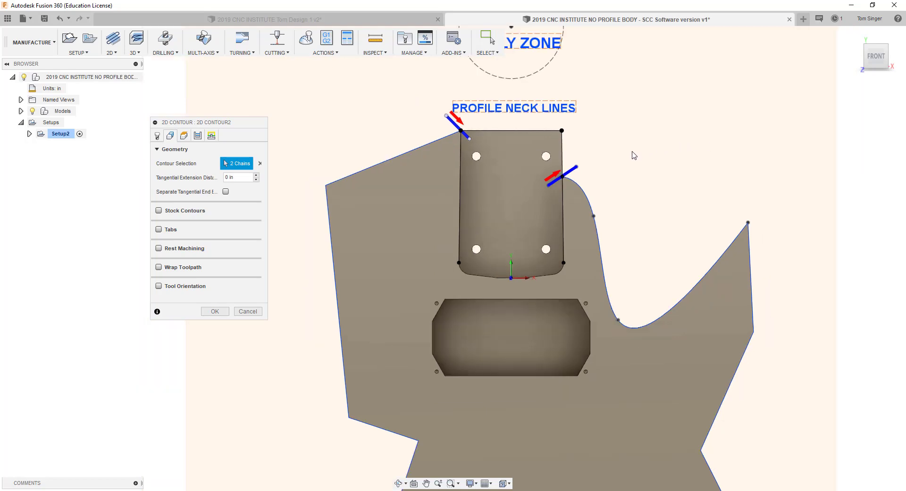
pyautogui.scroll(-2, 633, 155)
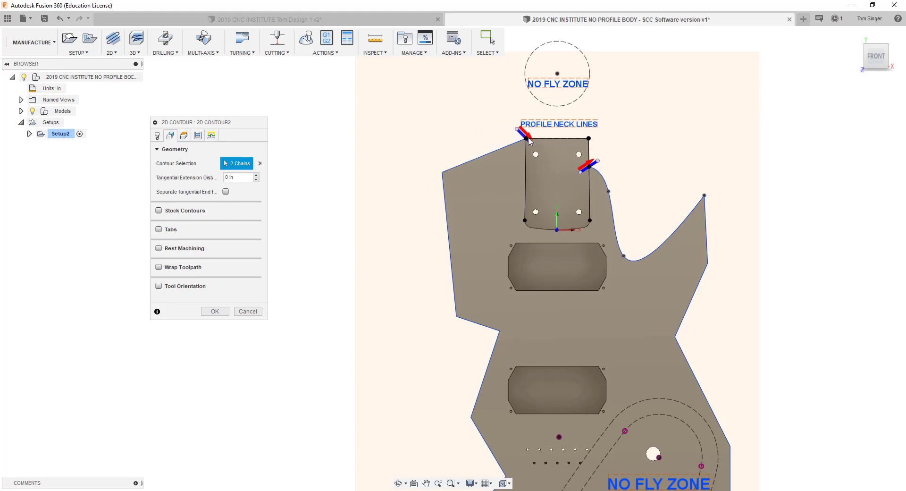
pyautogui.scroll(3, 613, 189)
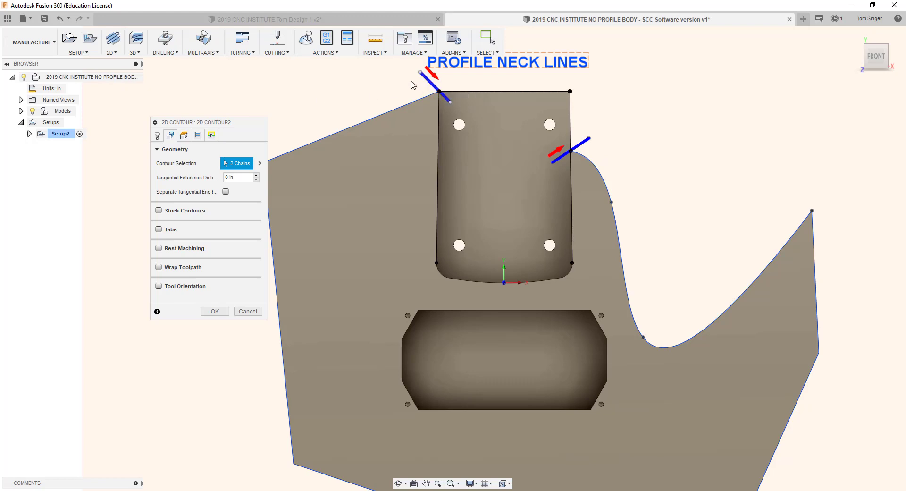
pyautogui.click(437, 89)
pyautogui.moveTo(197, 216)
# - On the Heights tab, measure Bottom Height from Model top with a -.7 offset
pyautogui.click(185, 136)
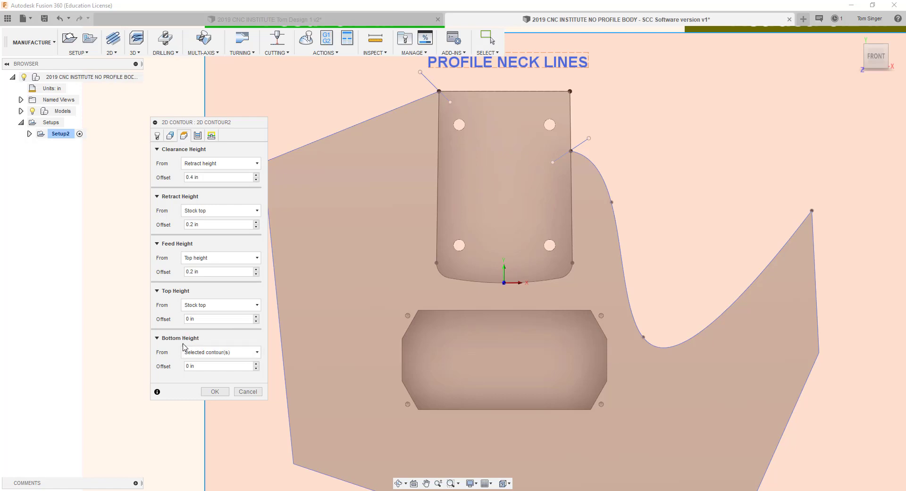
pyautogui.click(259, 353)
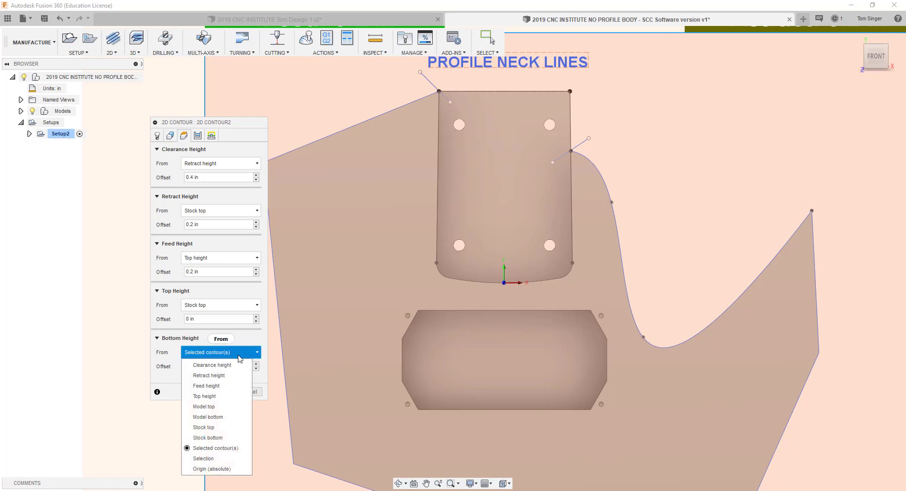
pyautogui.click(215, 407)
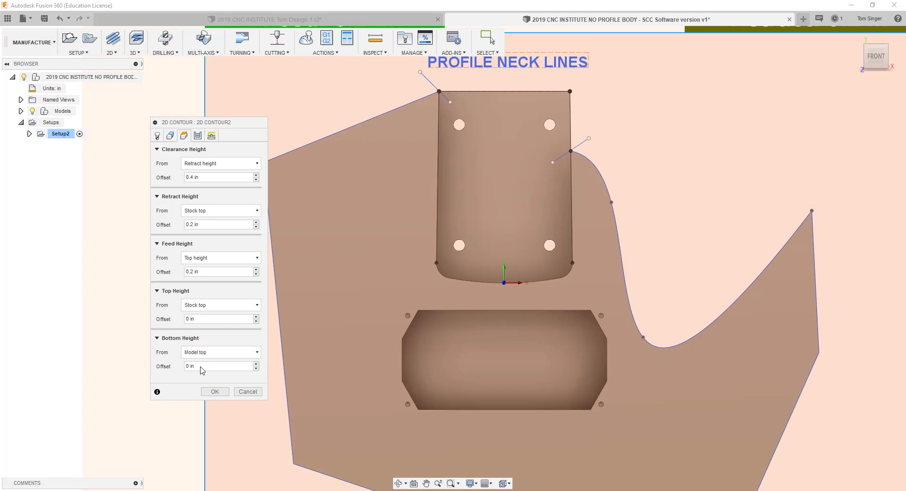
pyautogui.click(201, 367)
pyautogui.write('-.7')
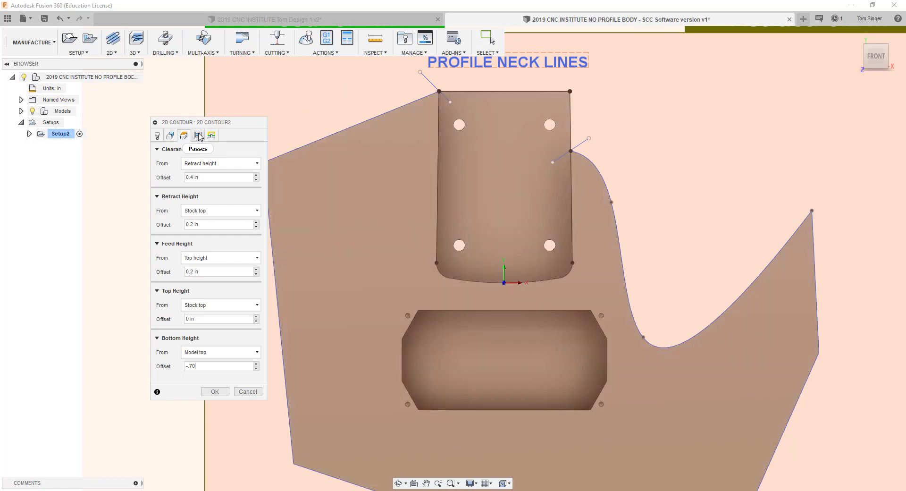
# - Review the Passes tab, collapsing the Passes group and turning on Multiple Depths to inspect it
pyautogui.click(199, 136)
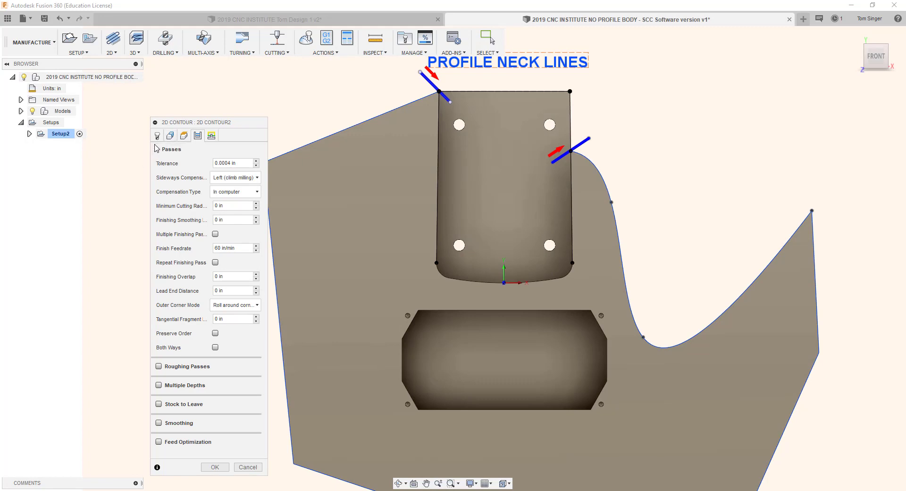
pyautogui.click(157, 150)
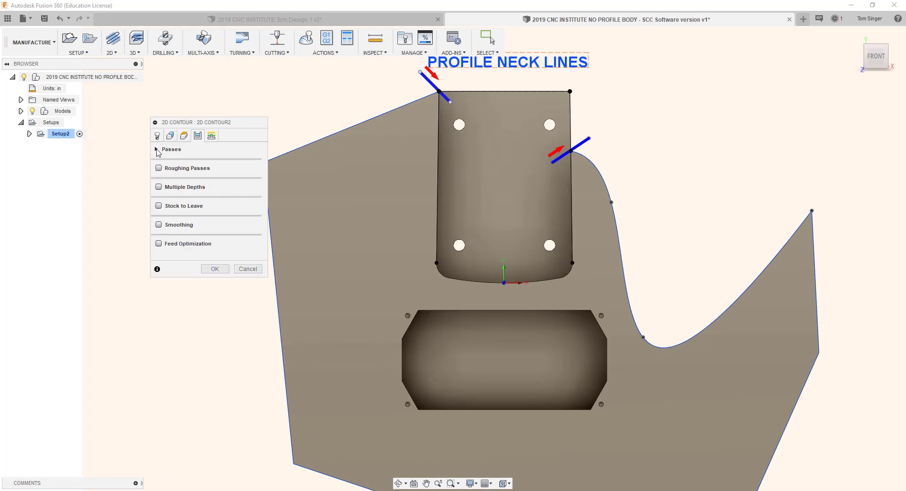
pyautogui.click(159, 187)
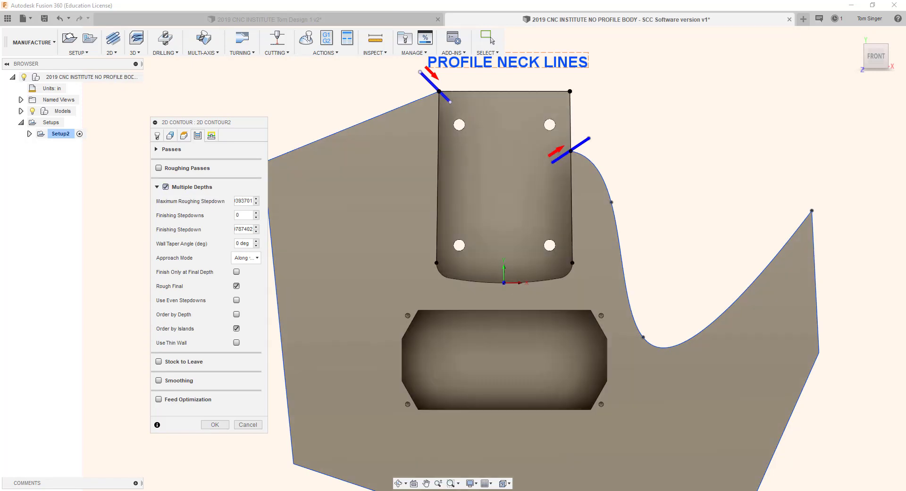
pyautogui.click(171, 149)
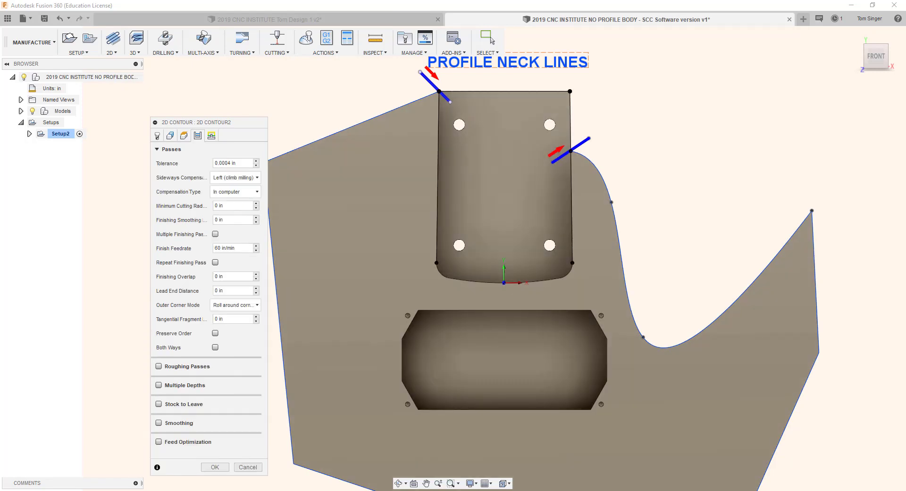
pyautogui.click(160, 150)
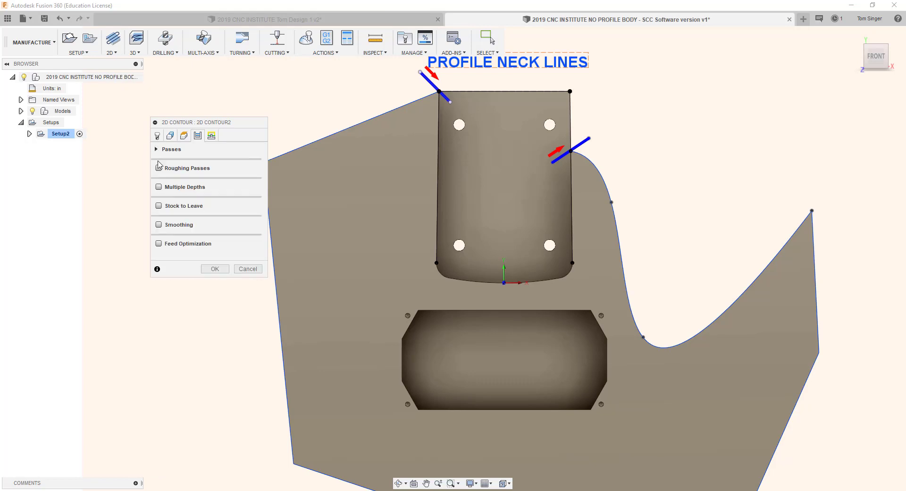
# - Turn on Multiple Depths and set both roughing and finishing stepdowns to .1 in
pyautogui.click(159, 188)
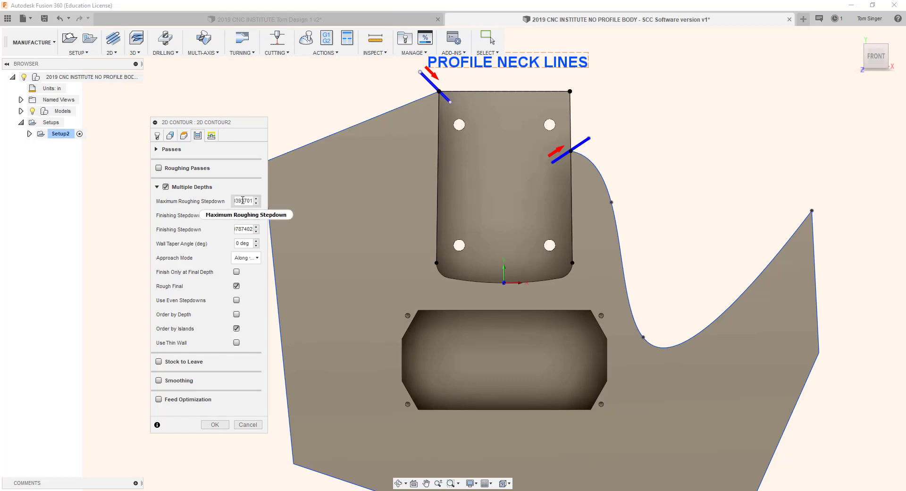
pyautogui.moveTo(241, 200)
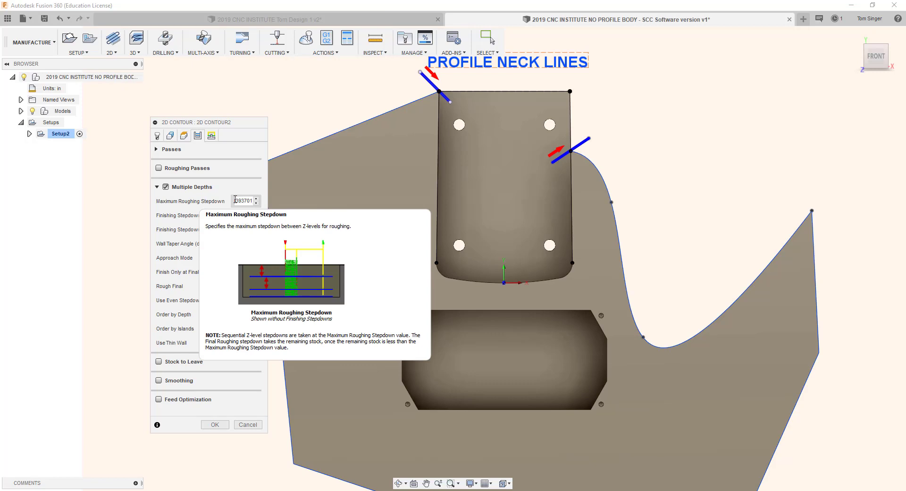
pyautogui.click(235, 200)
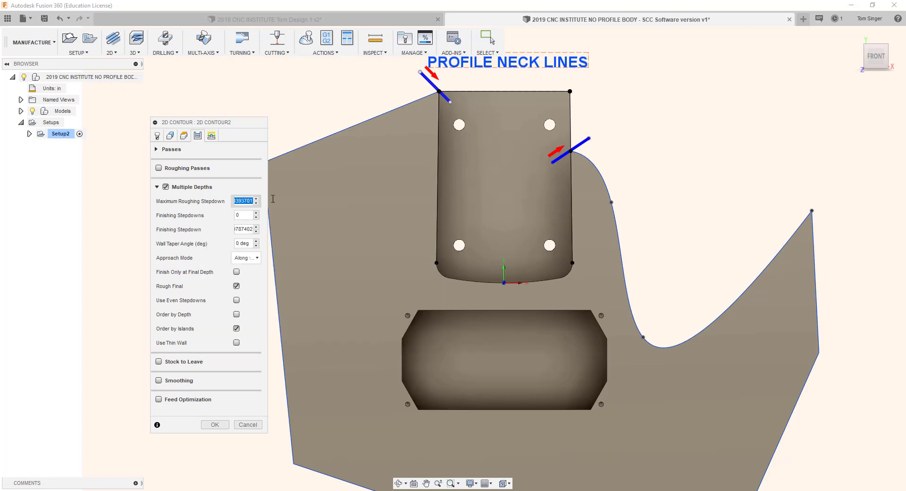
pyautogui.write('0..1')
pyautogui.press('BackSpace')
pyautogui.press('BackSpace')
pyautogui.press('BackSpace')
pyautogui.press('BackSpace')
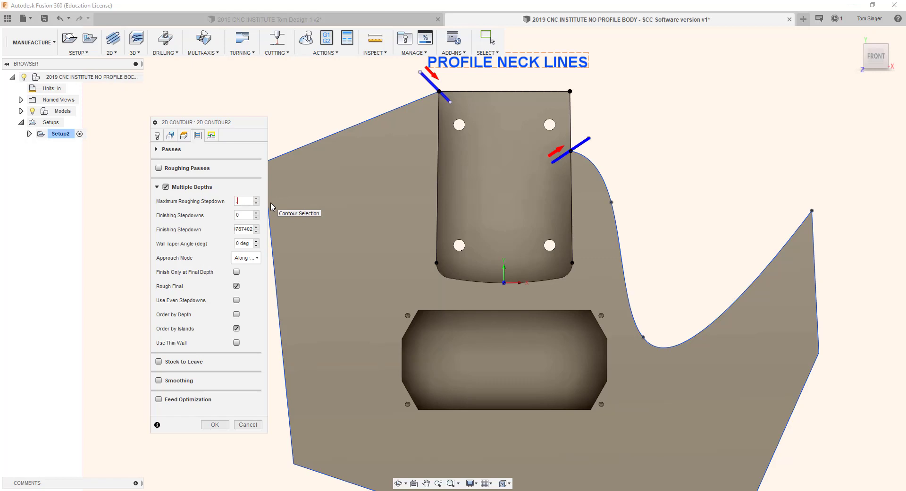
pyautogui.write('.1')
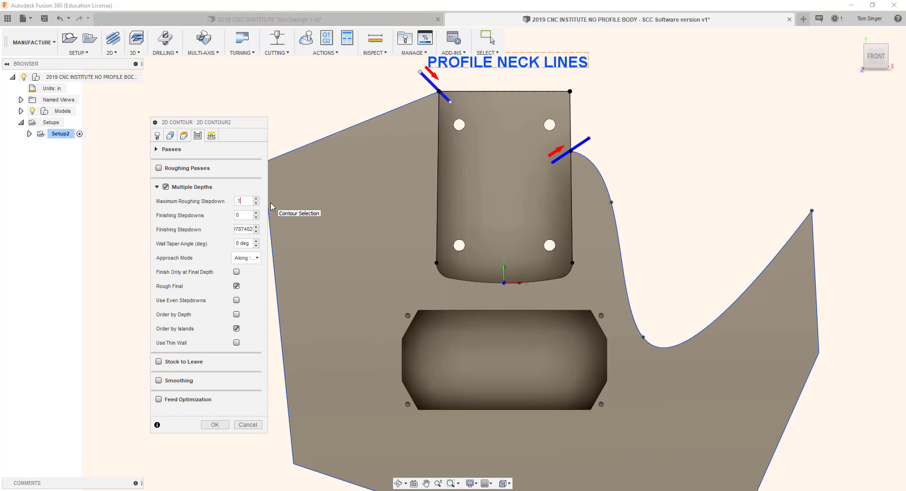
pyautogui.click(252, 231)
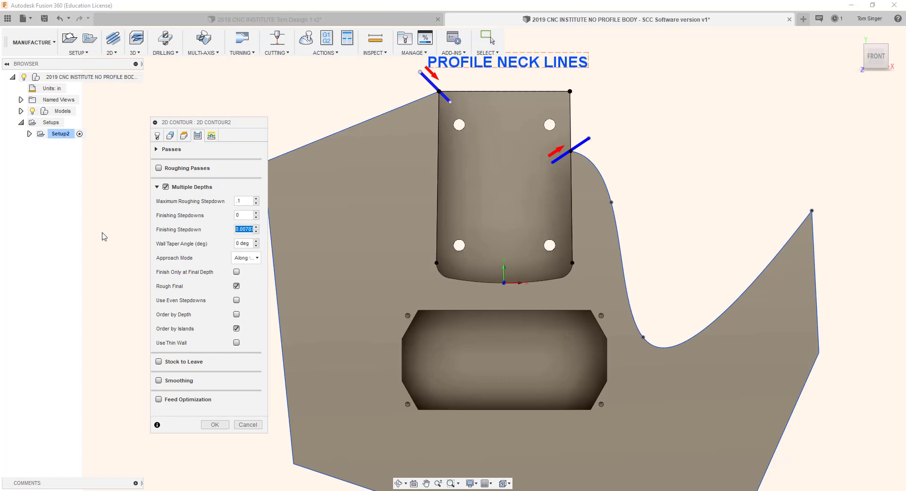
pyautogui.press('BackSpace')
pyautogui.write('.1')
# - Review the Linking settings and accept 2D Contour2 to generate its toolpath
pyautogui.click(211, 137)
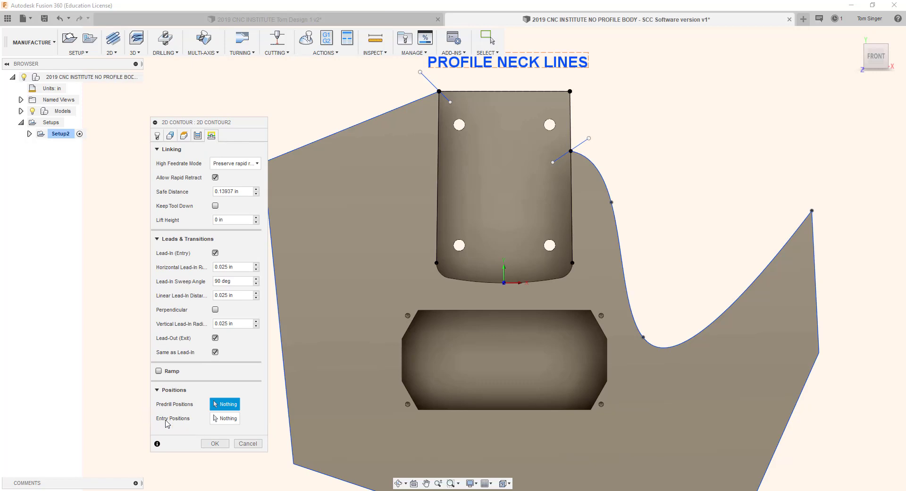
pyautogui.click(215, 443)
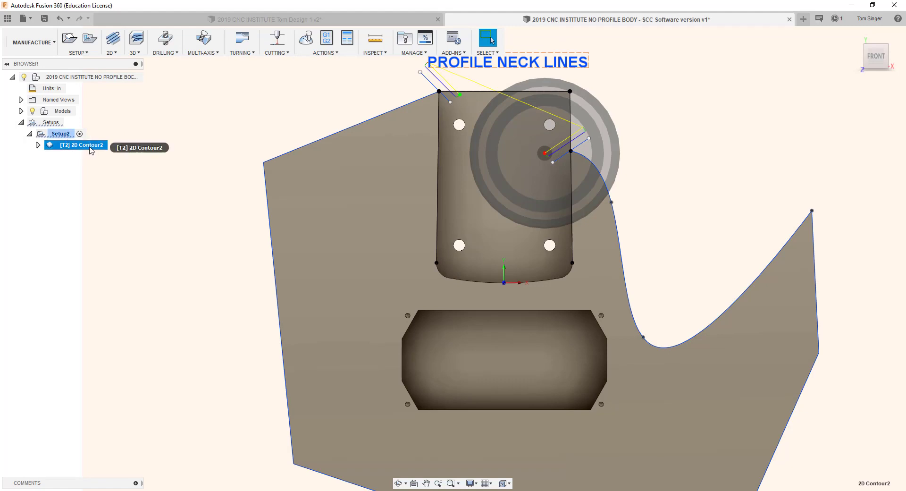
# - Append 'relief cut' to the 2D Contour2 operation name in the browser
pyautogui.click(91, 148)
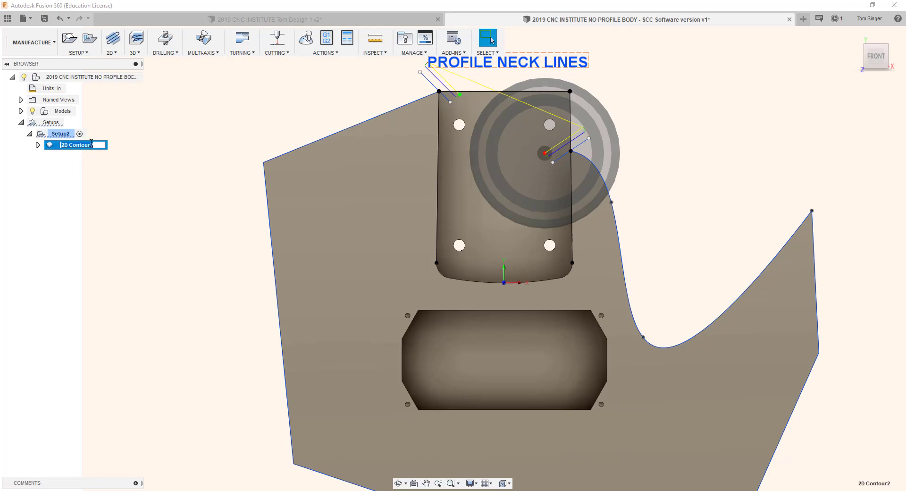
pyautogui.click(101, 143)
pyautogui.write('relief cut')
pyautogui.press('Return')
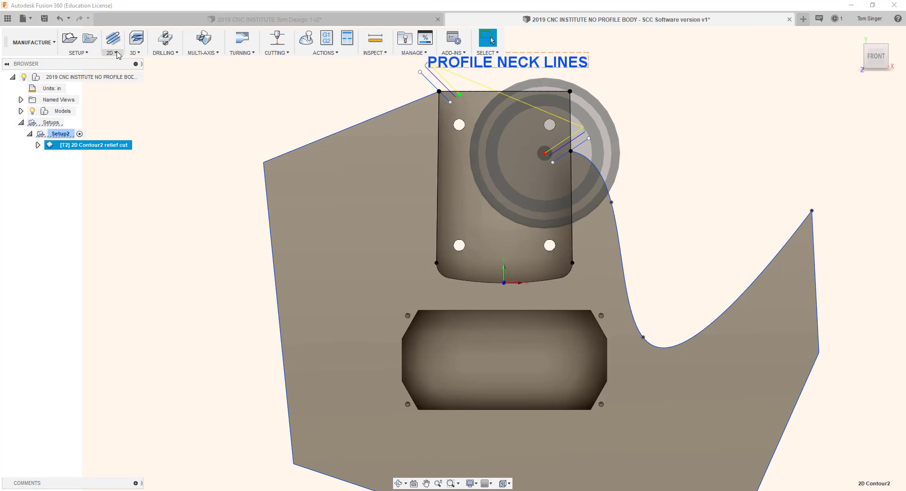
# - Create a new 2D Contour and chain the outer guitar body edge as its geometry
pyautogui.click(114, 53)
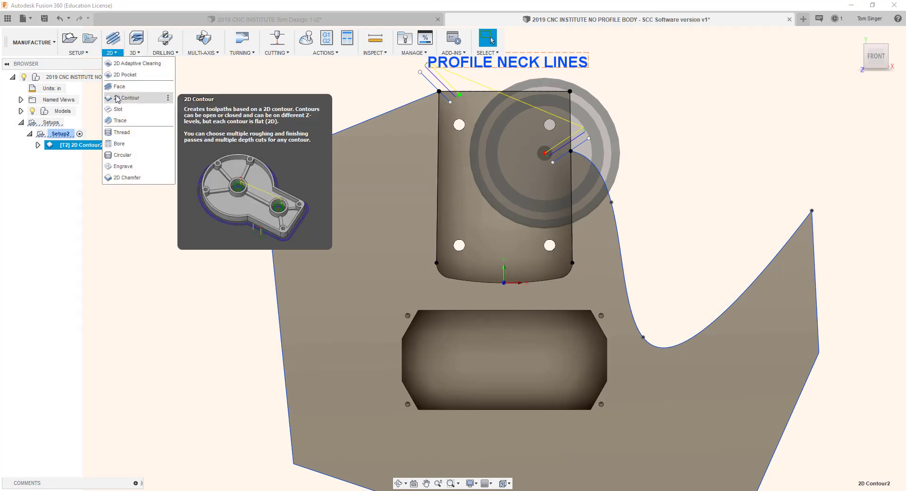
pyautogui.click(118, 95)
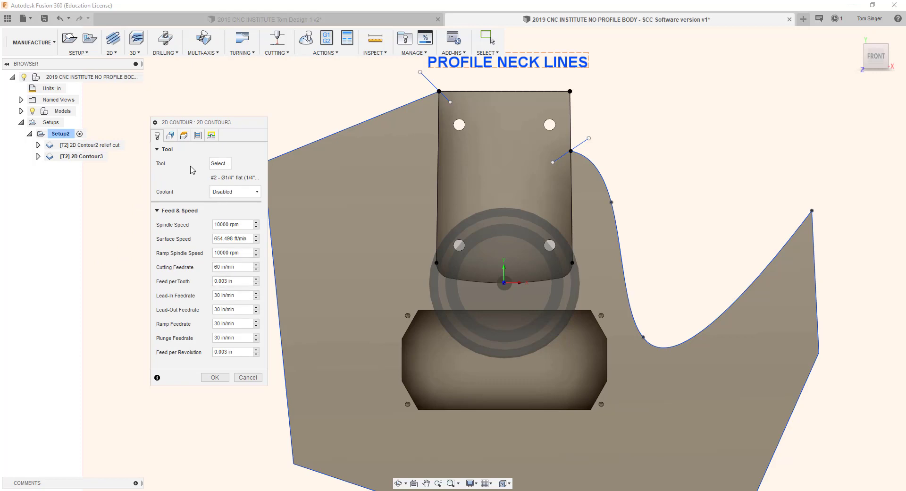
pyautogui.click(171, 136)
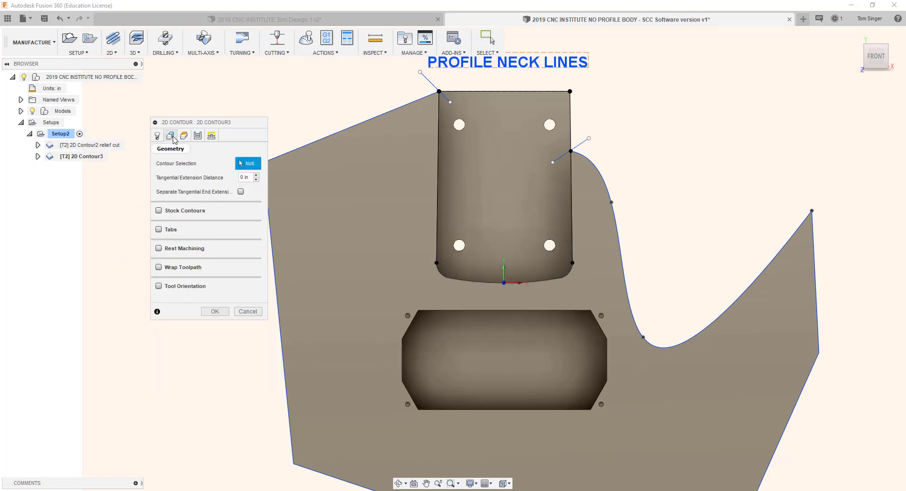
pyautogui.click(369, 124)
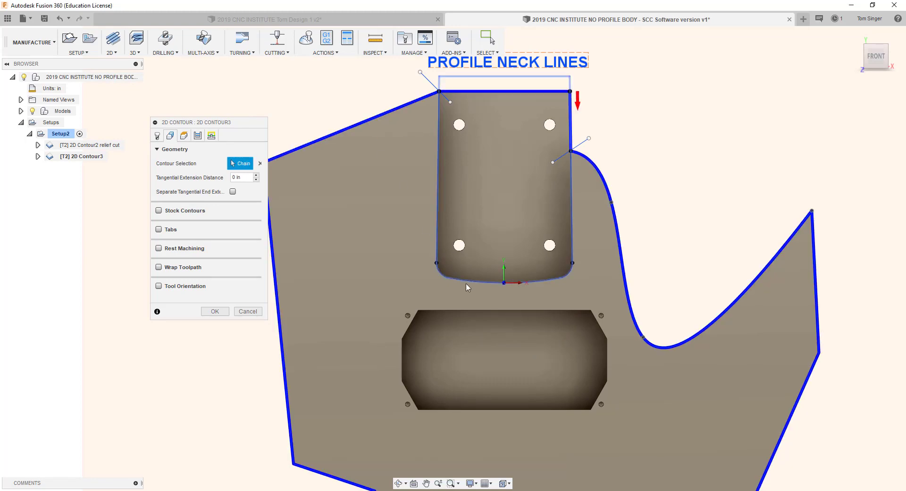
pyautogui.scroll(-5, 460, 314)
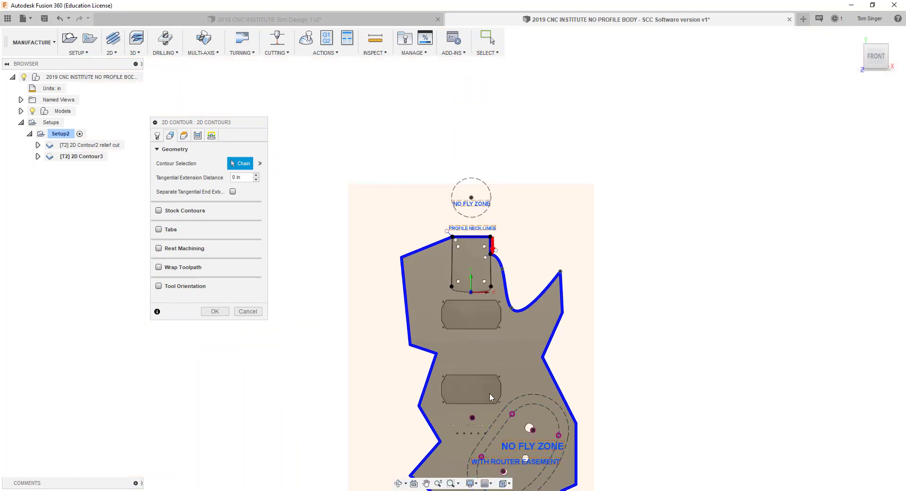
pyautogui.scroll(-4, 489, 393)
pyautogui.scroll(5, 447, 242)
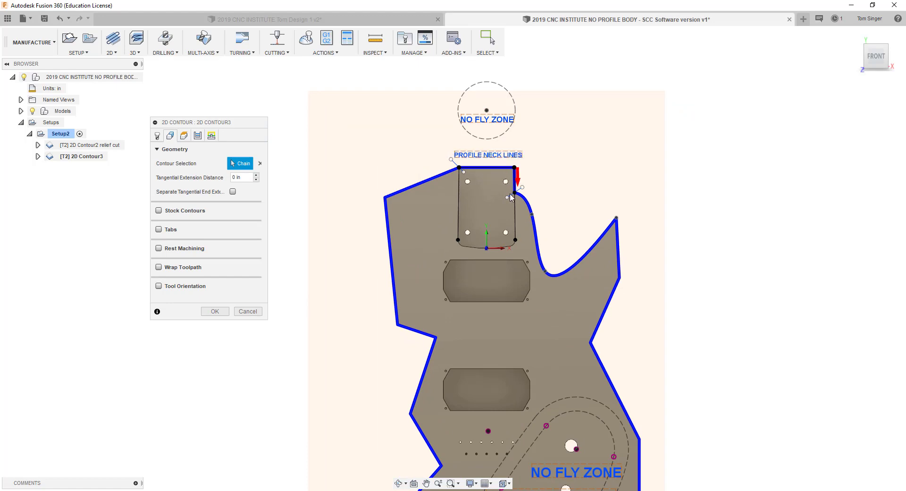
pyautogui.scroll(3, 514, 179)
pyautogui.click(514, 180)
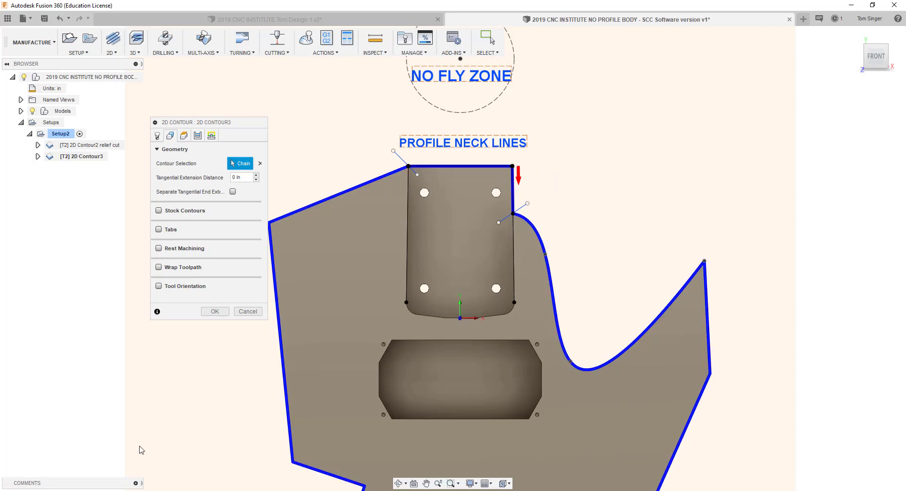
pyautogui.scroll(-3, 273, 368)
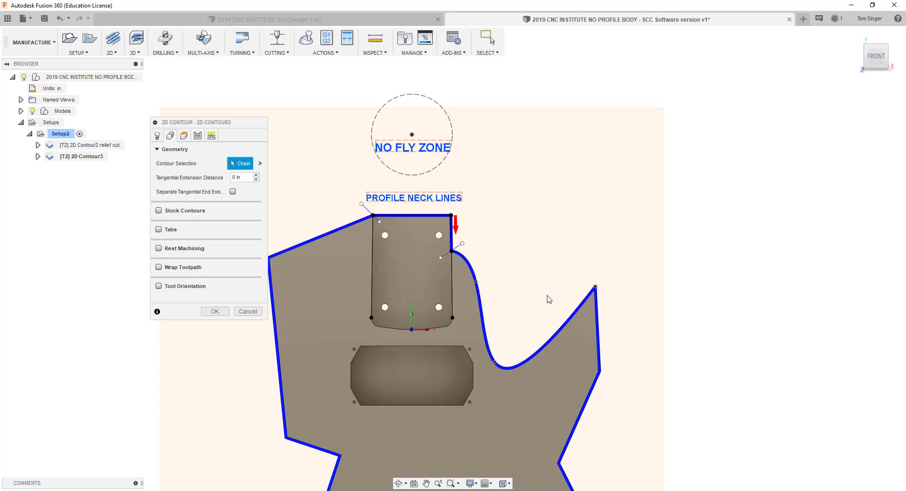
# - Turn on triangular holding tabs, set Tab Width to 1 and clear the Tab Height field
pyautogui.click(159, 229)
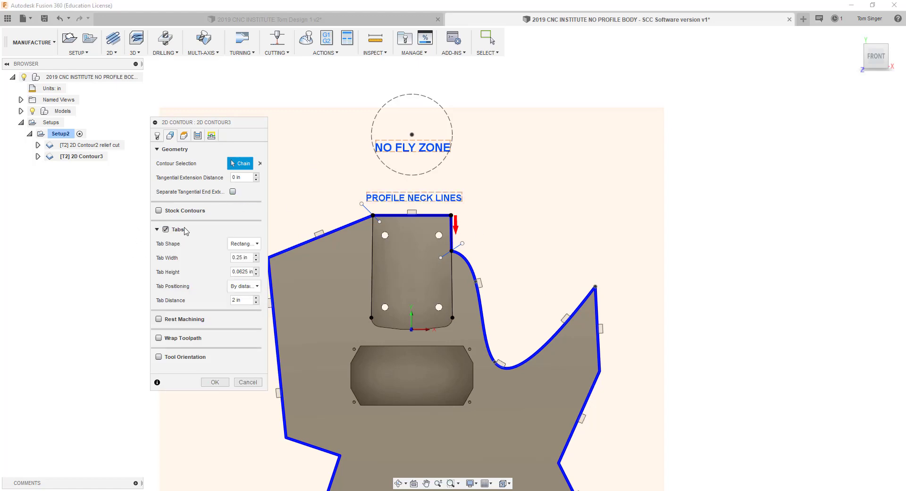
pyautogui.scroll(-3, 320, 208)
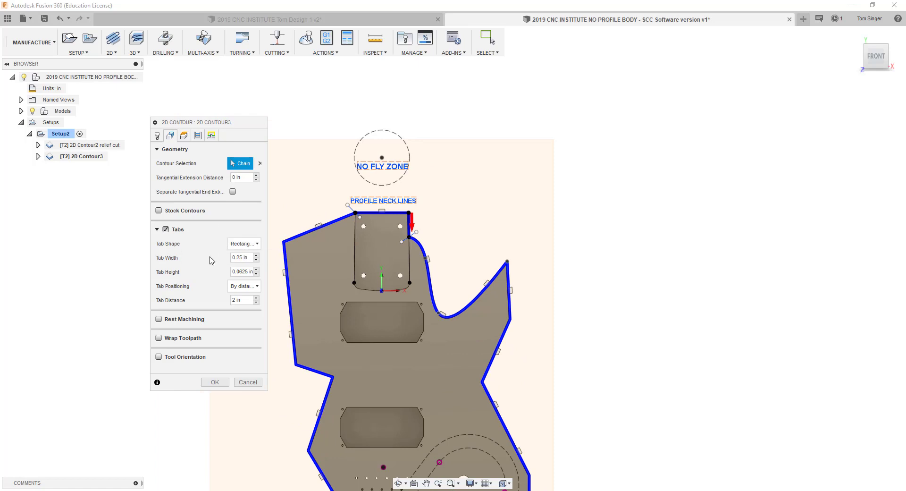
pyautogui.click(243, 243)
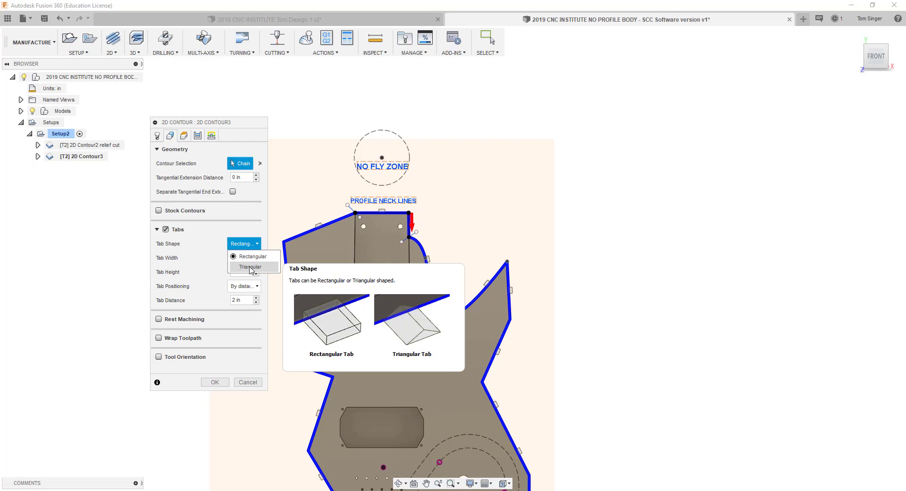
pyautogui.click(250, 267)
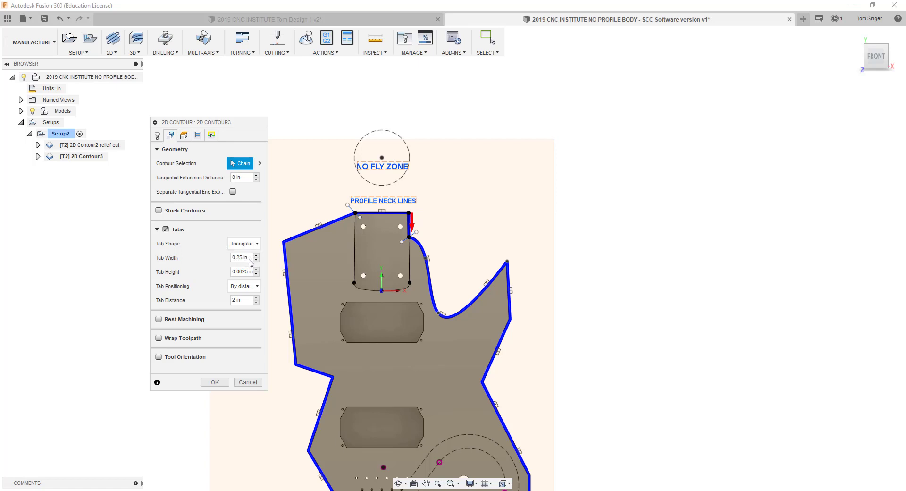
pyautogui.moveTo(247, 259); pyautogui.dragTo(229, 262)
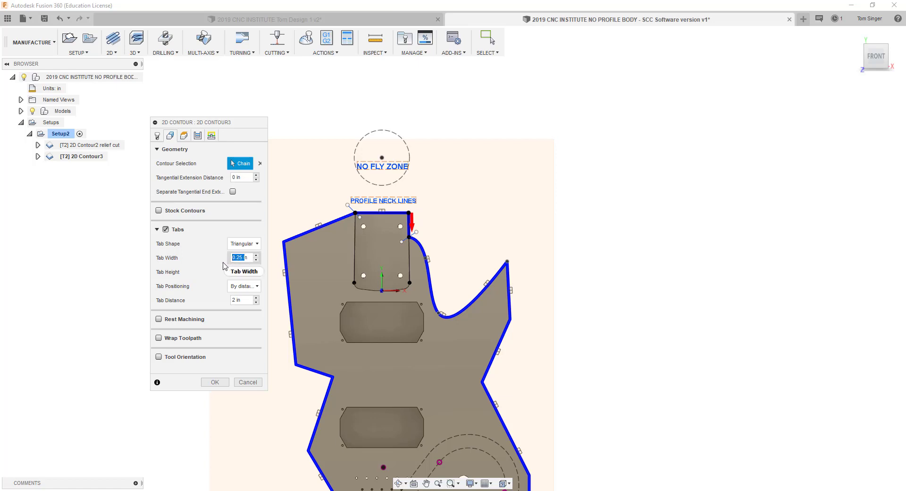
pyautogui.write('1')
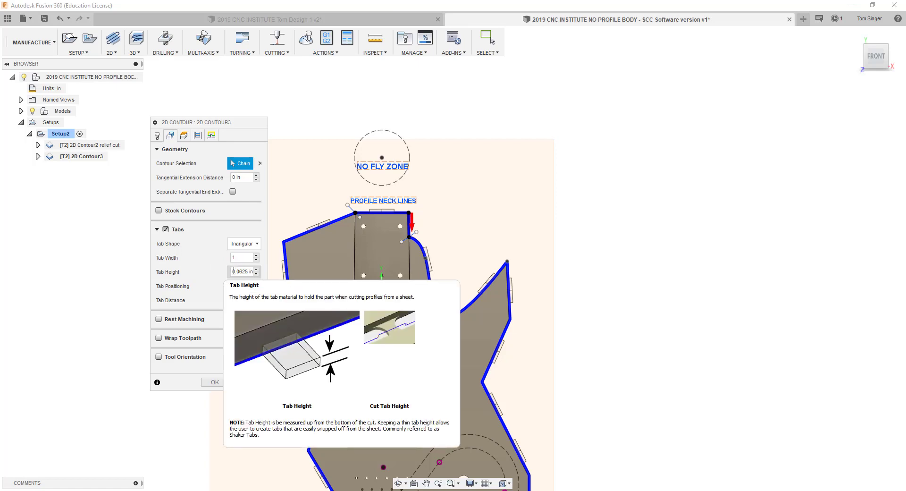
pyautogui.doubleClick(241, 271)
pyautogui.press('BackSpace')
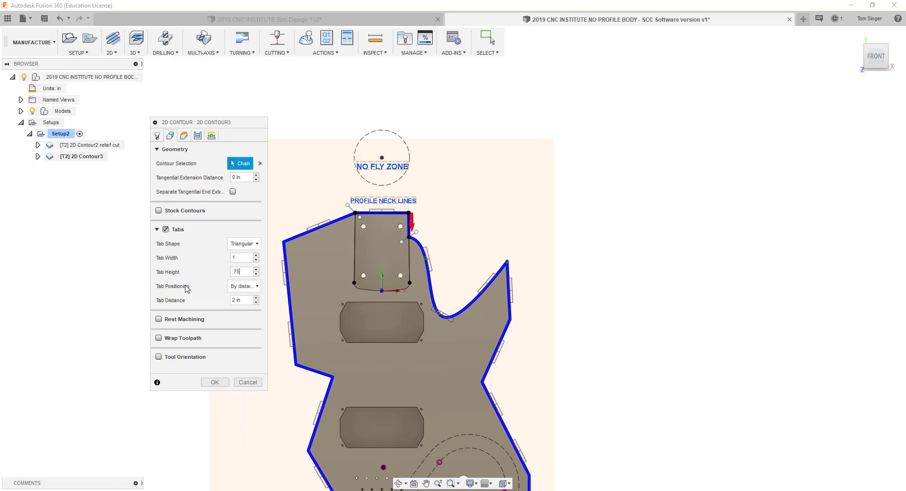
# - Switch tab positioning from distance to At points
pyautogui.click(244, 287)
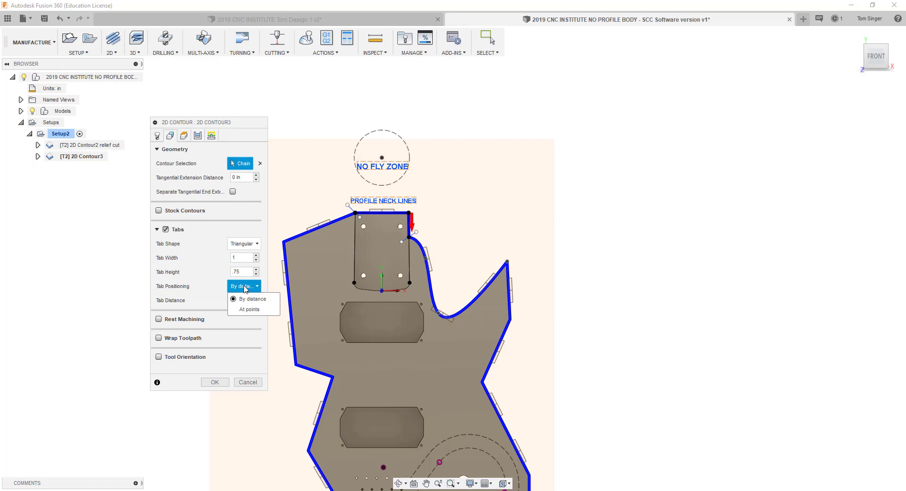
pyautogui.click(240, 309)
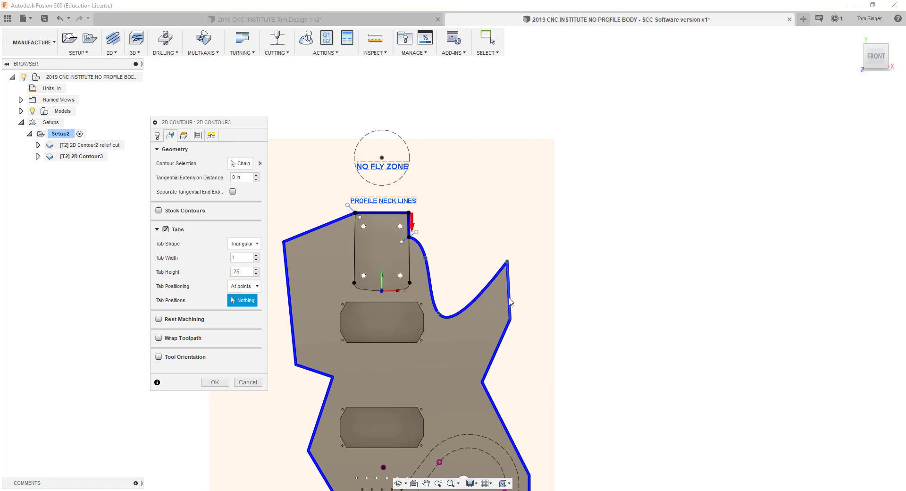
pyautogui.scroll(-3, 485, 271)
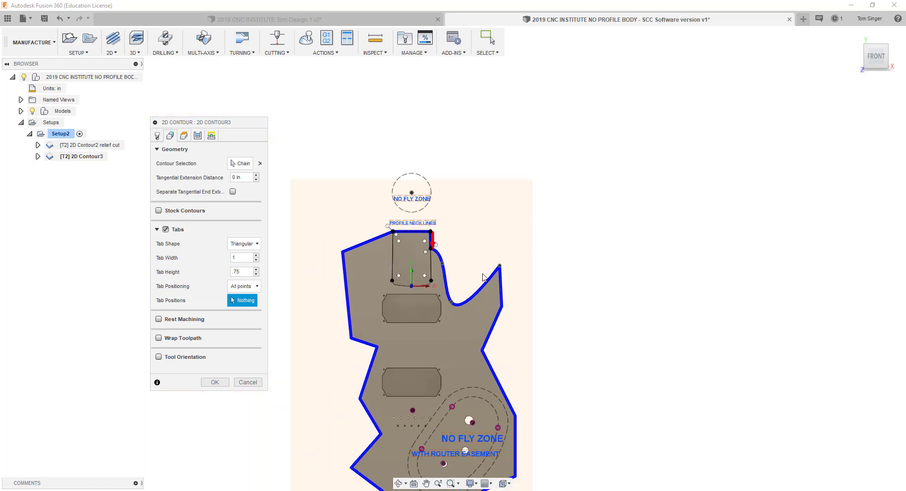
pyautogui.scroll(-2, 485, 279)
pyautogui.scroll(1, 482, 323)
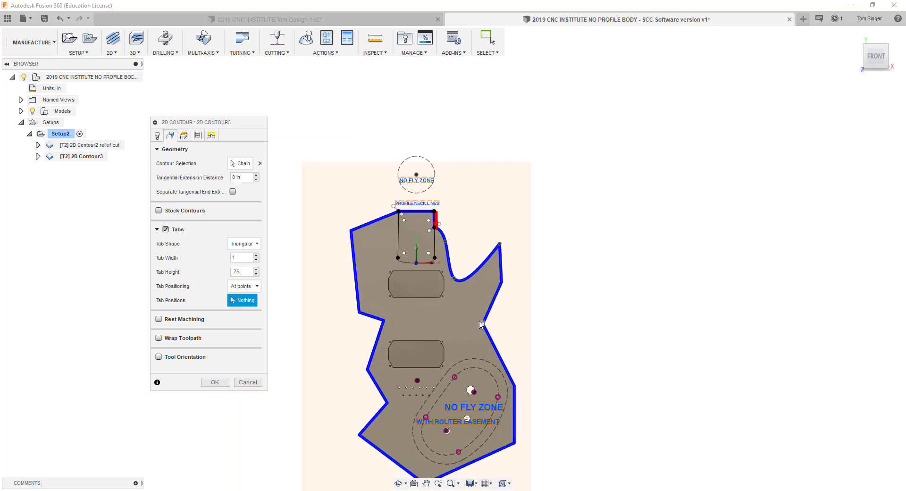
pyautogui.scroll(1, 482, 324)
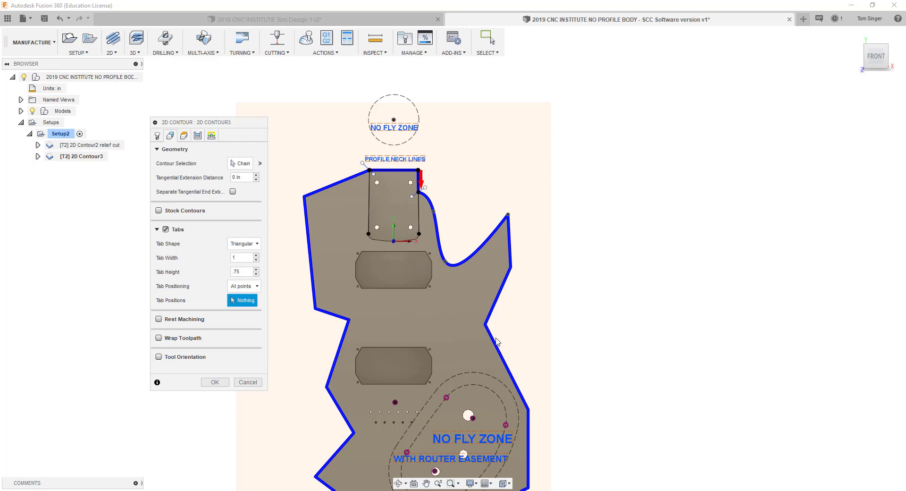
pyautogui.scroll(-3, 460, 383)
pyautogui.scroll(1, 430, 457)
pyautogui.scroll(3, 430, 457)
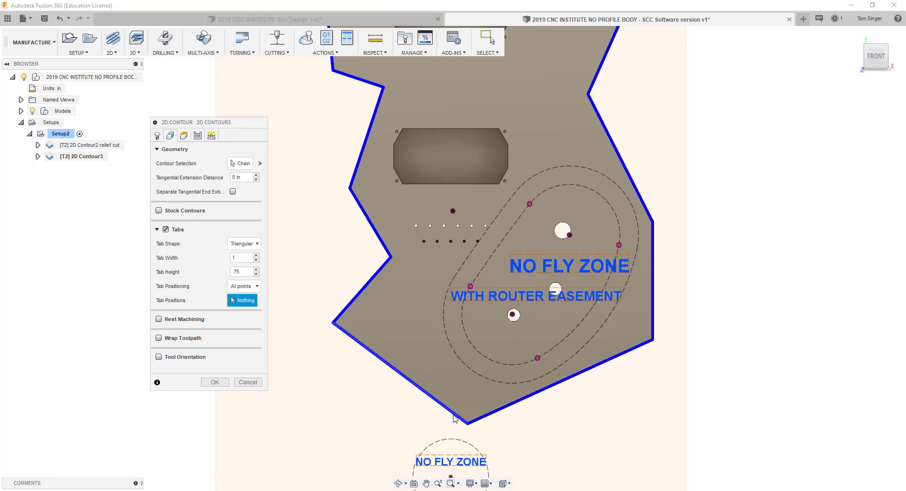
pyautogui.scroll(-3, 453, 418)
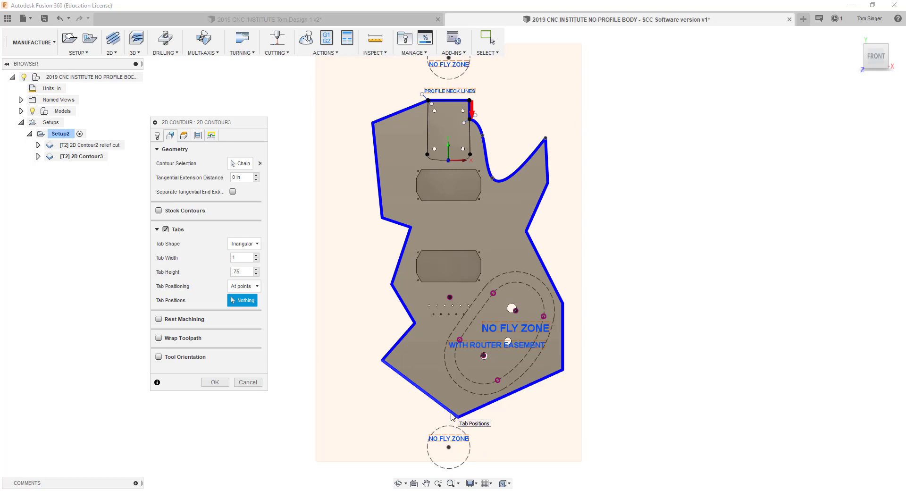
# - Place five tabs on the body's bottom, right, upper-right, upper-left and lower-left edges
pyautogui.click(451, 416)
pyautogui.scroll(6, 453, 427)
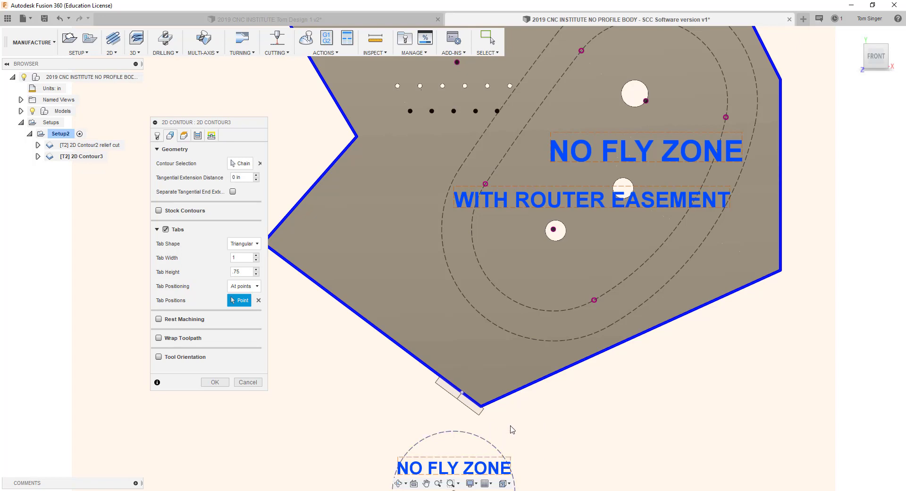
pyautogui.scroll(-4, 515, 433)
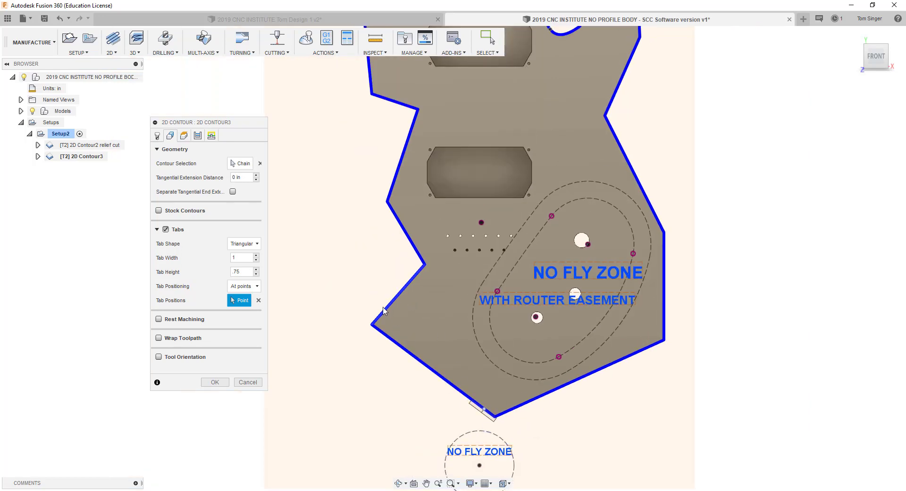
pyautogui.scroll(-2, 464, 336)
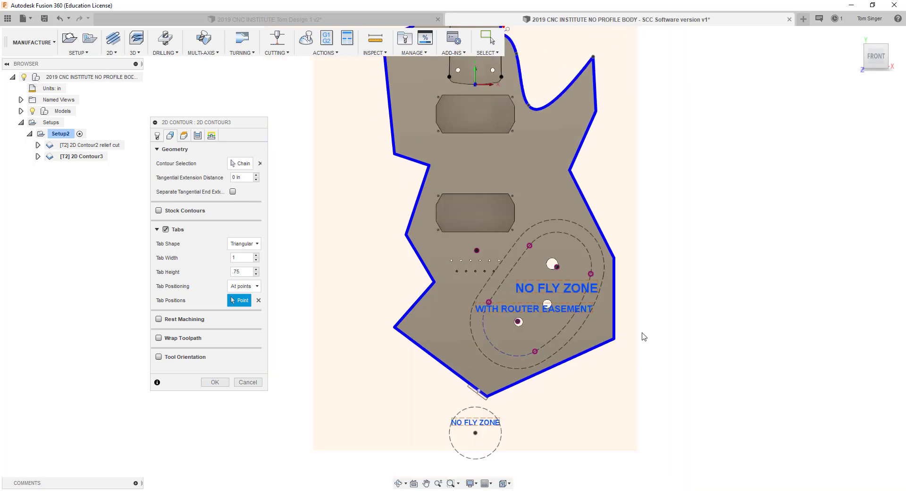
pyautogui.click(613, 293)
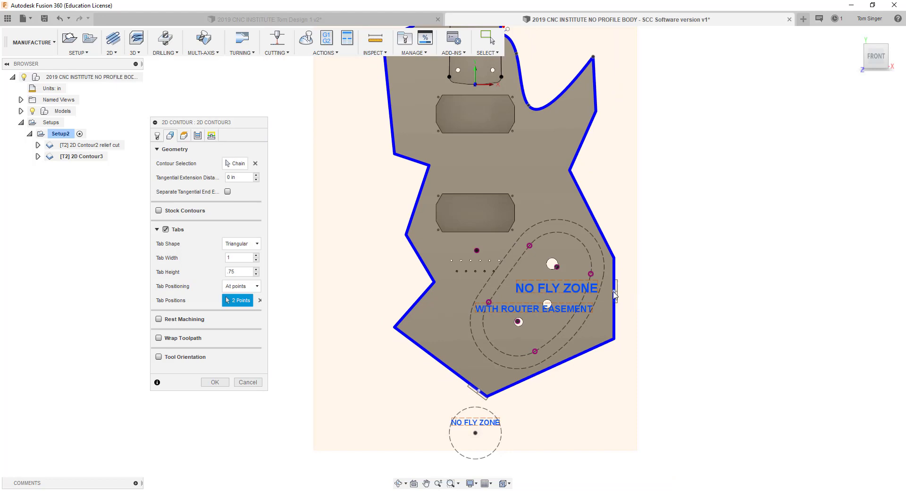
pyautogui.click(595, 85)
pyautogui.click(385, 75)
pyautogui.click(406, 313)
pyautogui.scroll(-3, 431, 286)
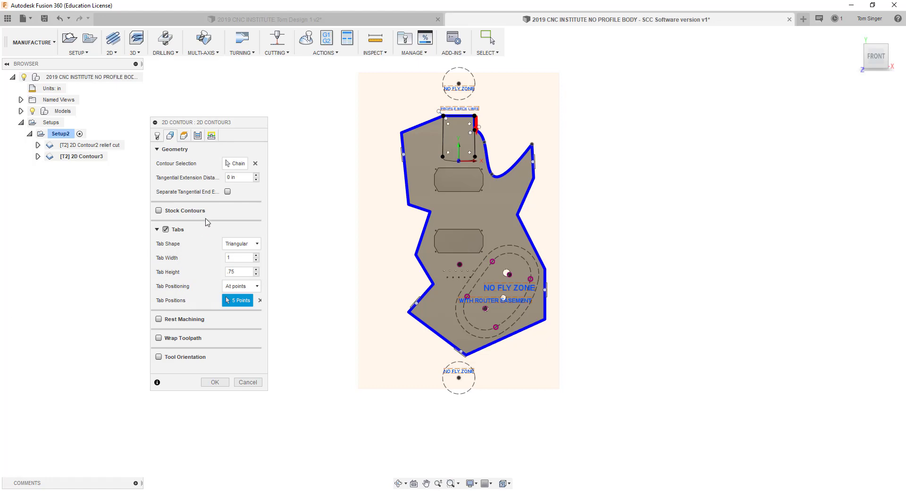
# - Measure the bottom height from Model top with a -1.77 in offset
pyautogui.click(183, 137)
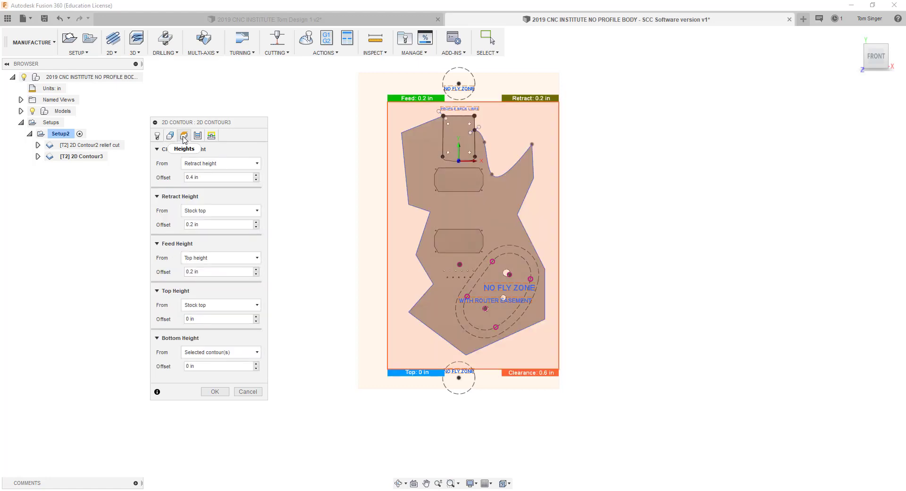
pyautogui.click(225, 354)
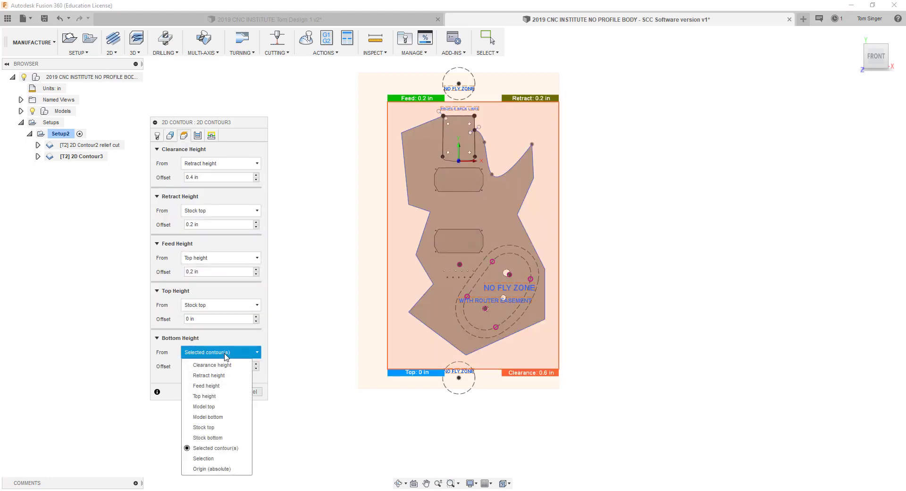
pyautogui.click(212, 407)
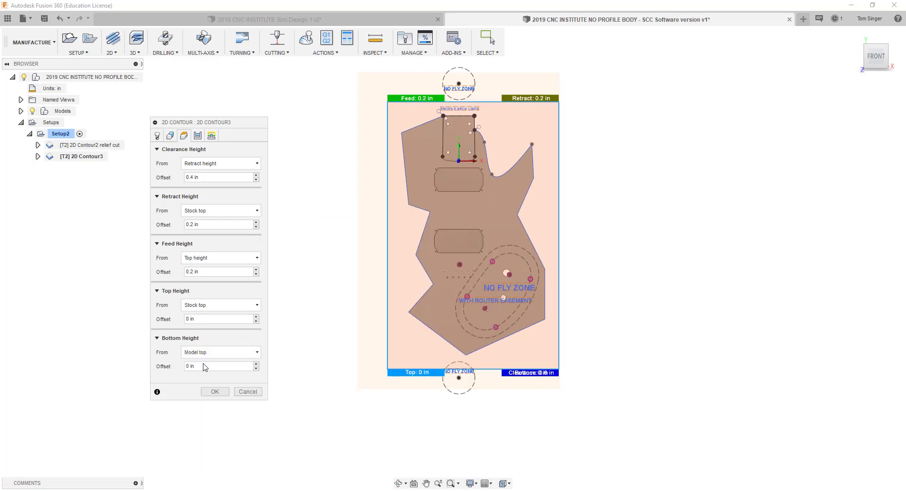
pyautogui.click(188, 366)
pyautogui.write('-1.')
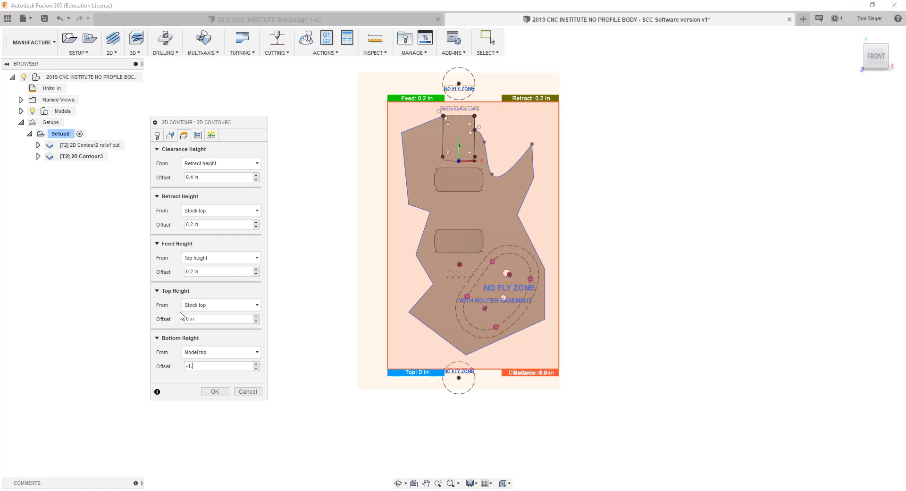
pyautogui.write('77')
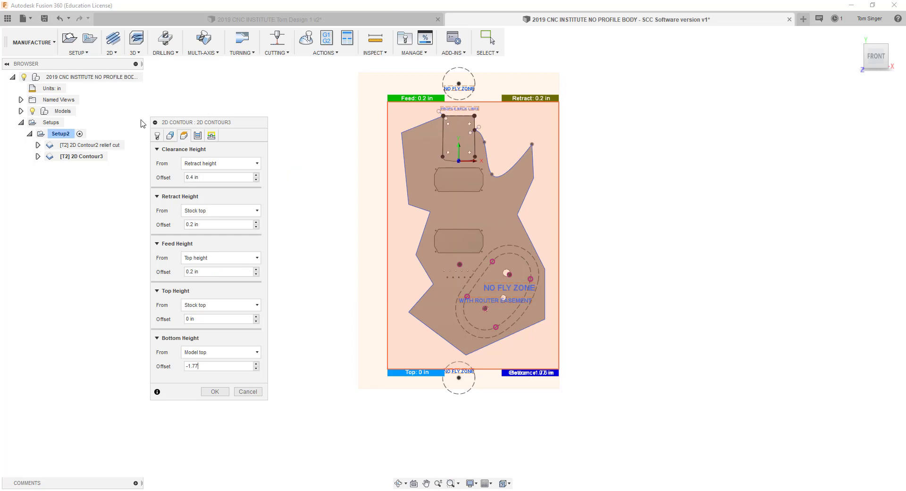
# - Turn on Multiple Depths with maximum roughing and finishing stepdowns of .22 in
pyautogui.click(198, 137)
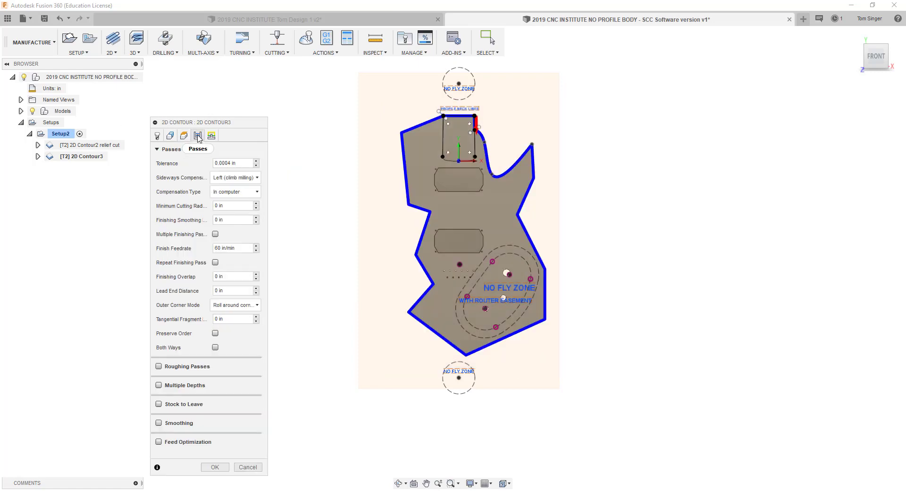
pyautogui.click(158, 149)
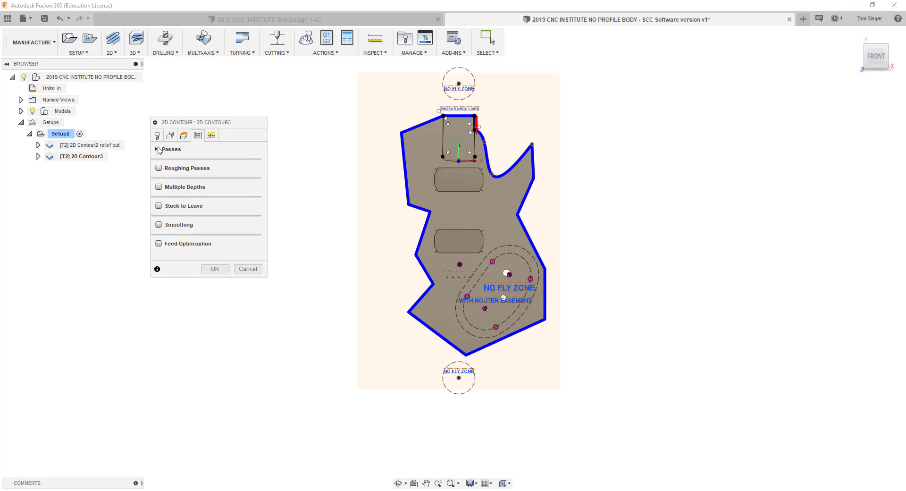
pyautogui.click(159, 188)
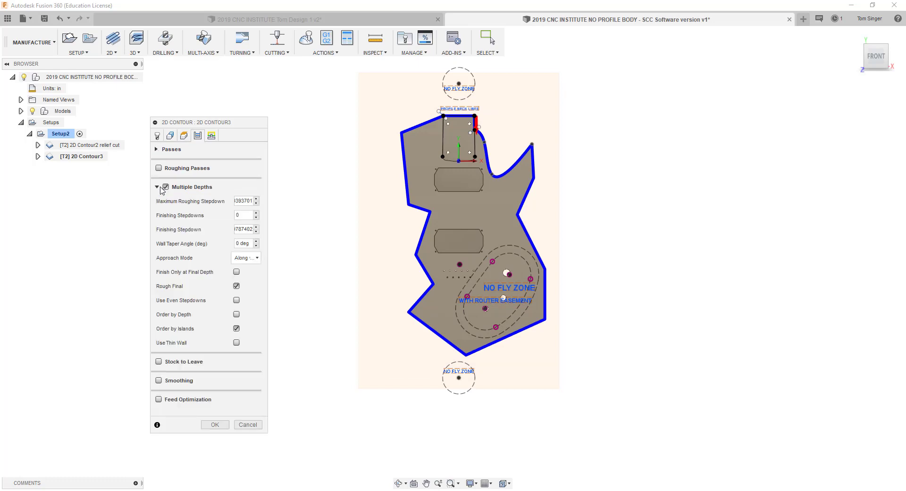
pyautogui.click(236, 201)
pyautogui.write('0.0.2')
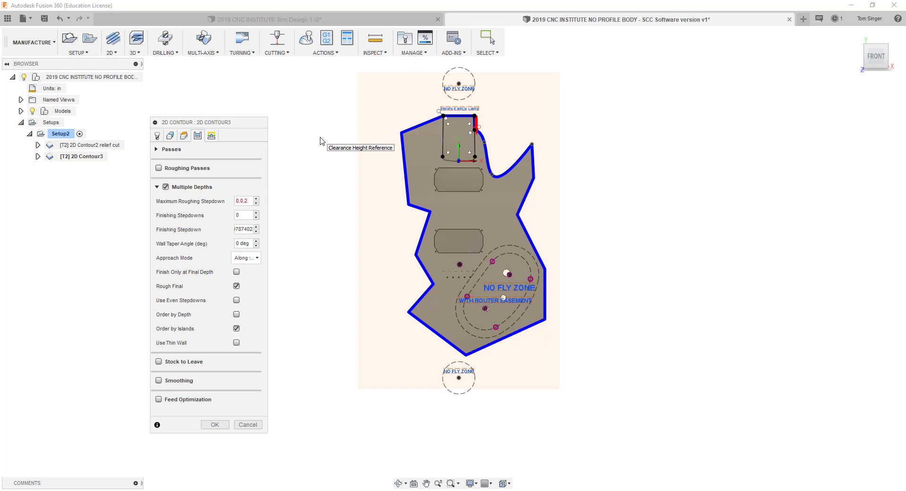
pyautogui.write('2')
pyautogui.press('BackSpace')
pyautogui.press('BackSpace')
pyautogui.press('BackSpace')
pyautogui.press('BackSpace')
pyautogui.press('BackSpace')
pyautogui.press('BackSpace')
pyautogui.write('.22')
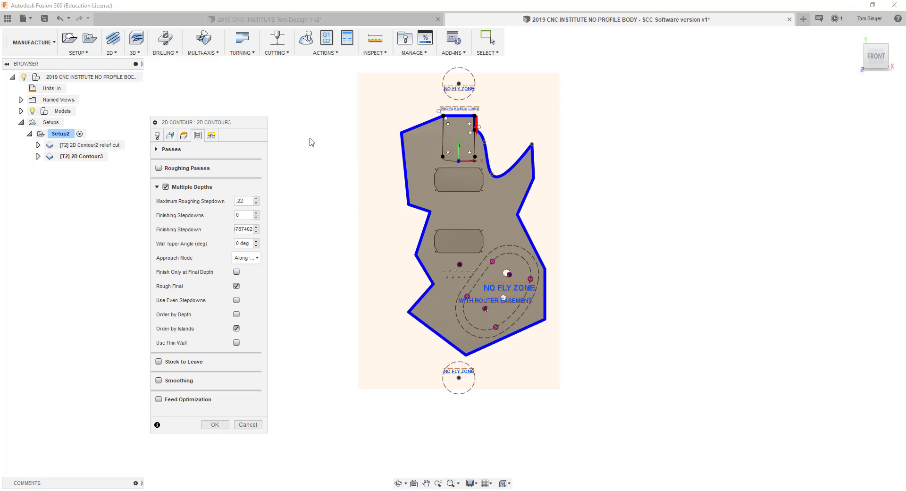
pyautogui.doubleClick(245, 229)
pyautogui.press('BackSpace')
pyautogui.write('.22')
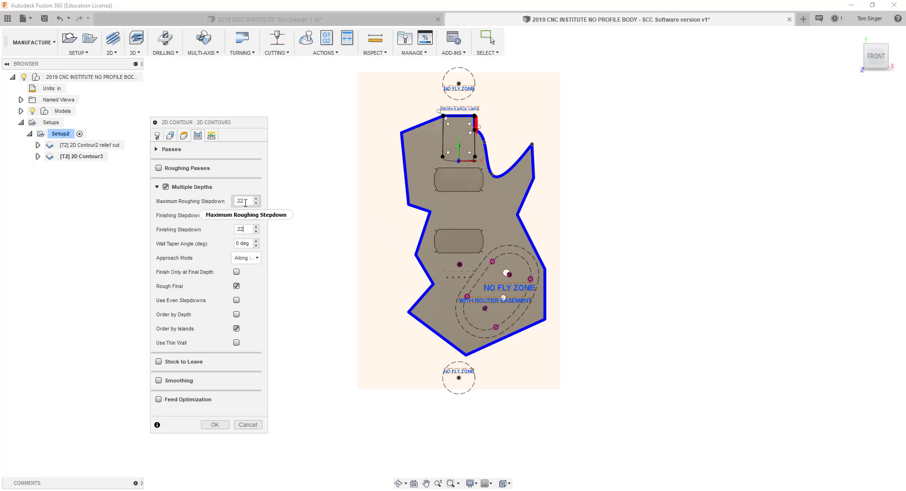
# - Enable Use Even Stepdowns and turn off Rough Final and Order by Islands
pyautogui.moveTo(247, 204)
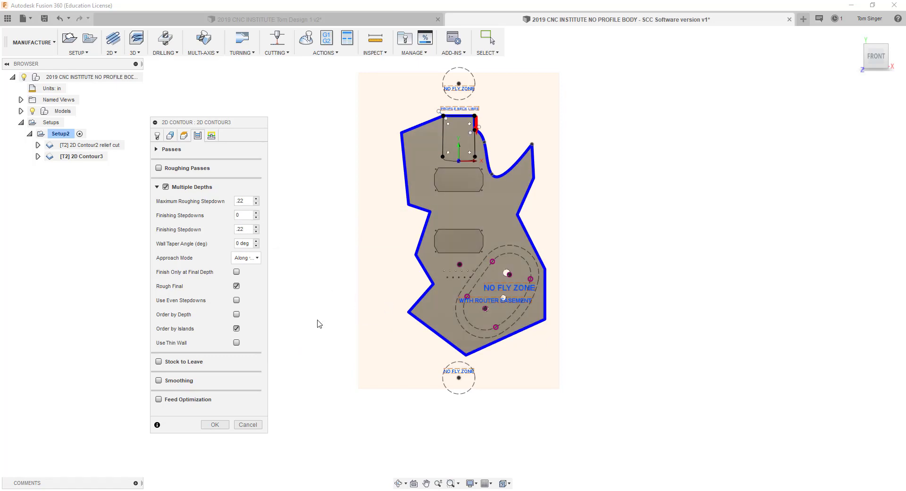
pyautogui.click(236, 300)
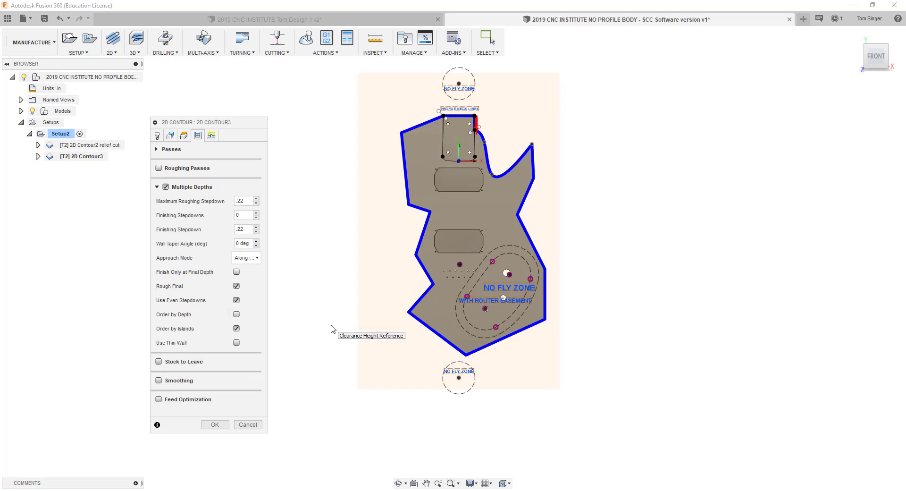
pyautogui.click(236, 286)
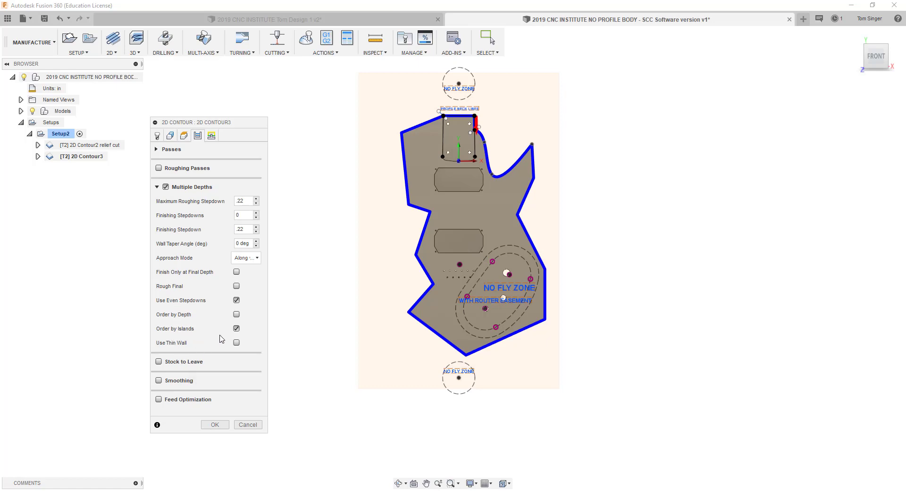
pyautogui.click(237, 329)
# - Bring up the Linking settings to review the lead-in and retract options
pyautogui.click(211, 136)
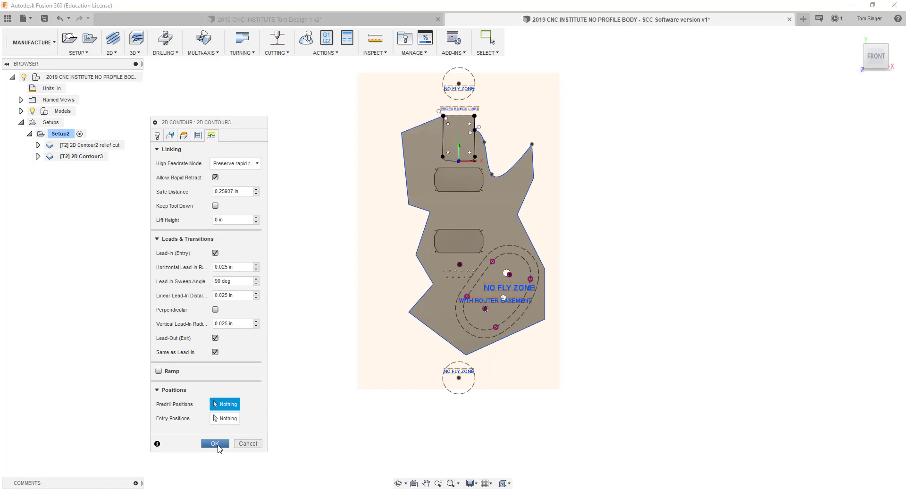
# - Confirm the 2D Contour3 toolpath and append 'body profile' to its name
pyautogui.click(219, 447)
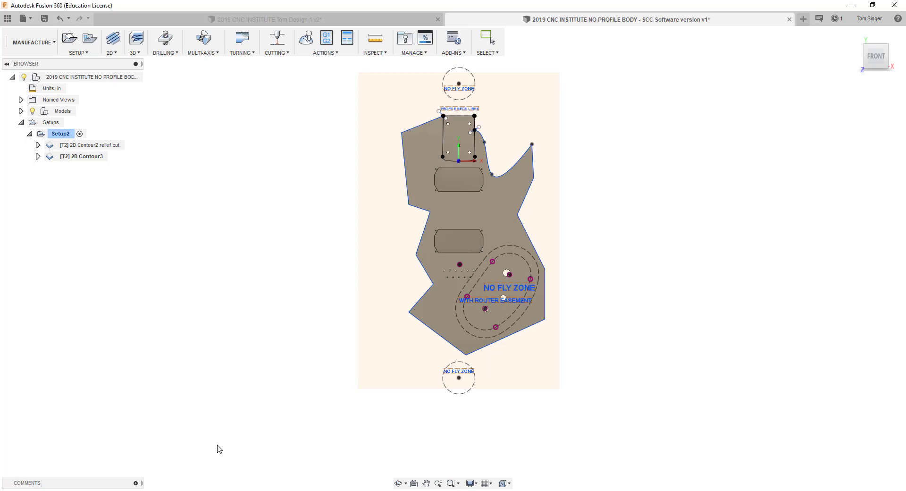
pyautogui.click(88, 159)
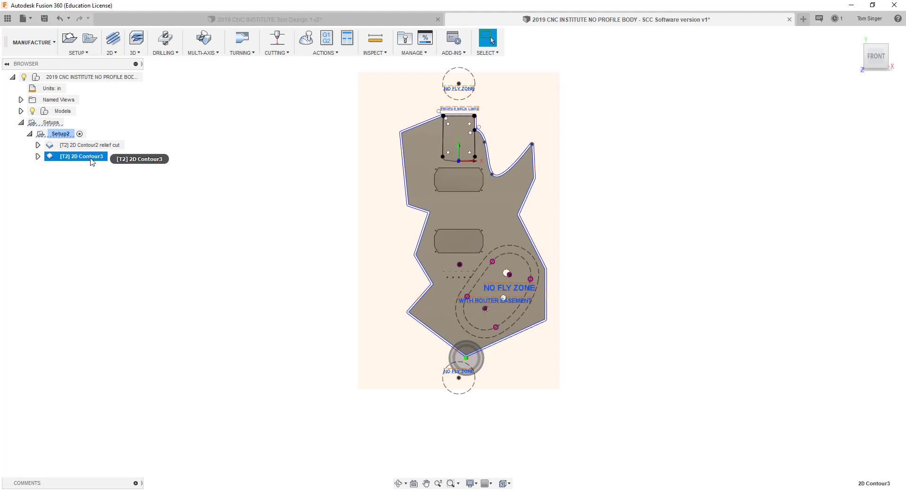
pyautogui.rightClick(91, 160)
pyautogui.press('Escape')
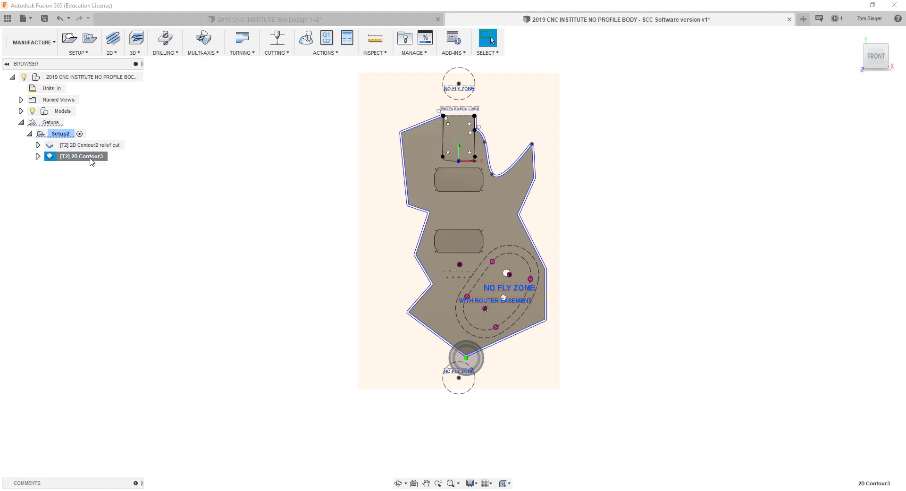
pyautogui.click(91, 161)
pyautogui.click(97, 157)
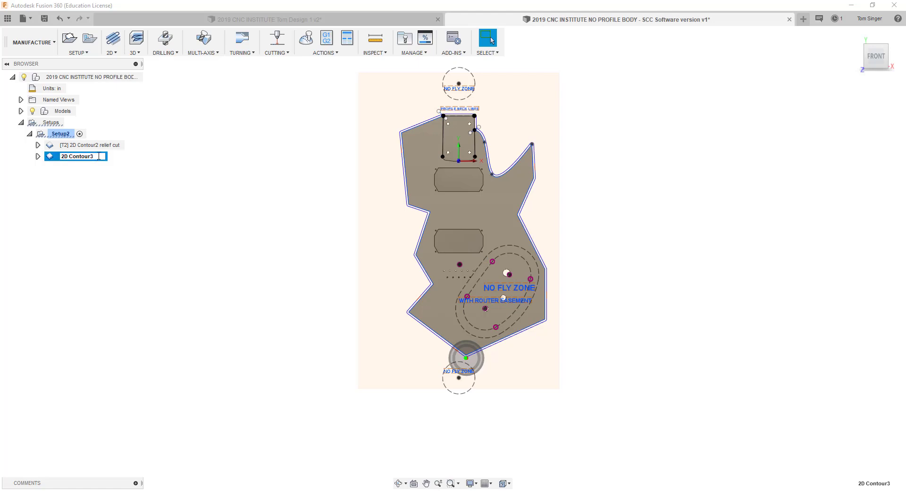
pyautogui.write('body profile')
pyautogui.press('Return')
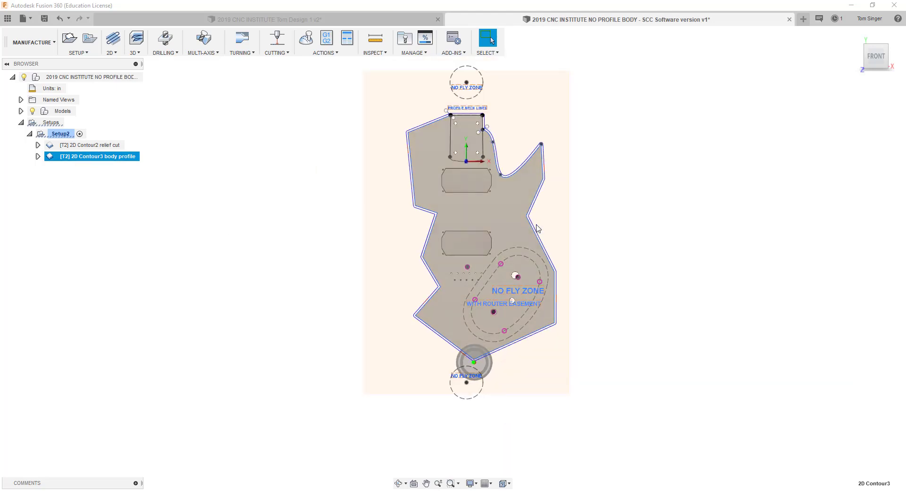
# - Zoom in on the body-profile contour's stacked stepdowns near the neck pocket, then return to the Home view
pyautogui.scroll(3, 524, 238)
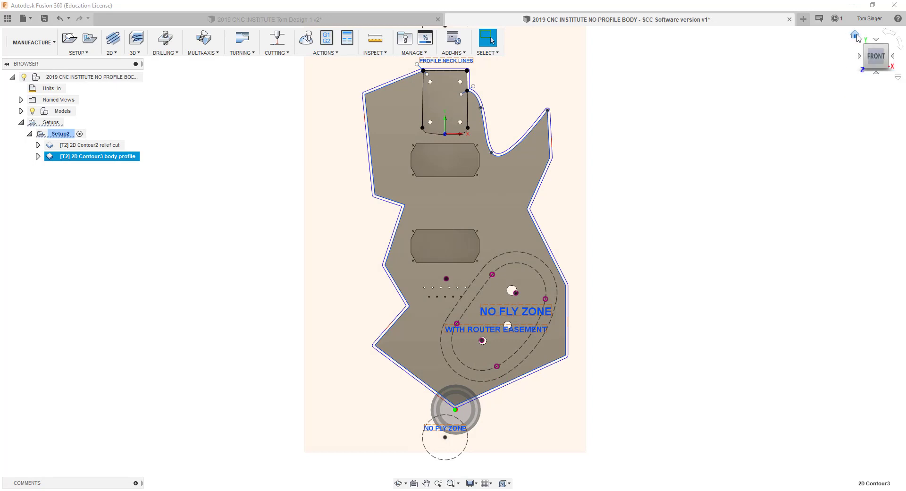
pyautogui.click(857, 37)
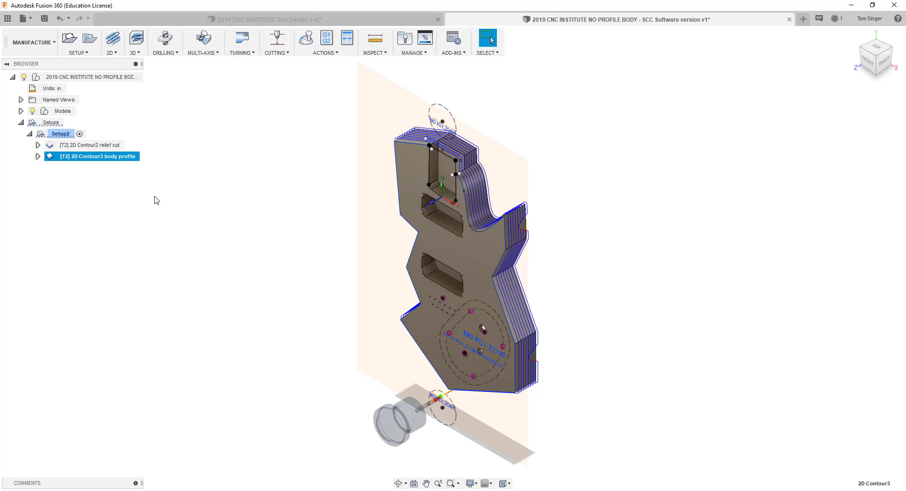
pyautogui.scroll(1, 528, 171)
pyautogui.scroll(3, 528, 172)
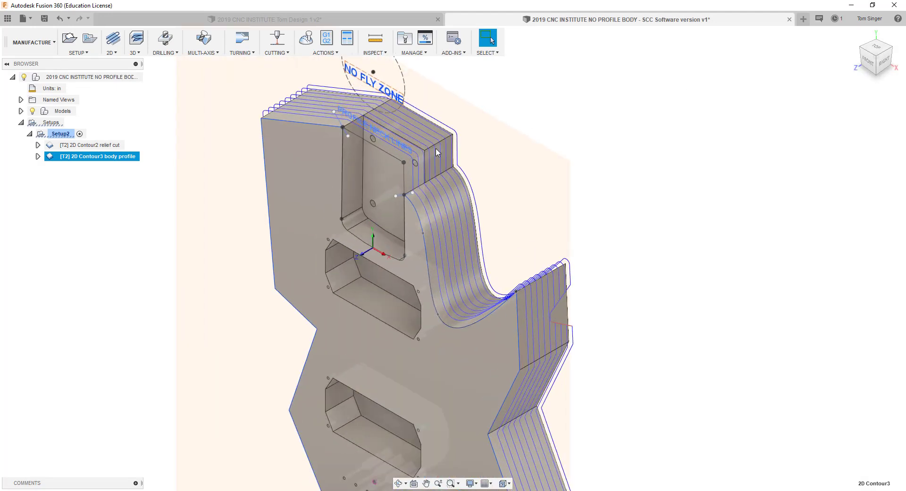
pyautogui.scroll(2, 438, 152)
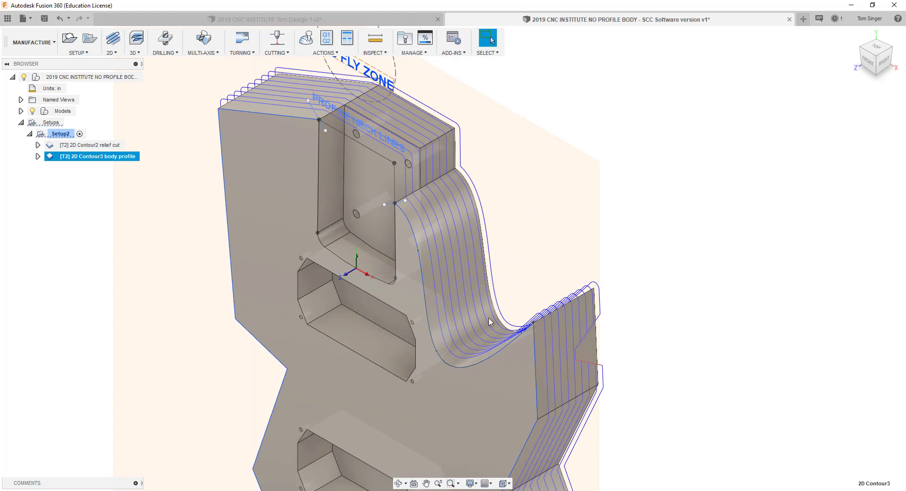
pyautogui.scroll(-2, 496, 329)
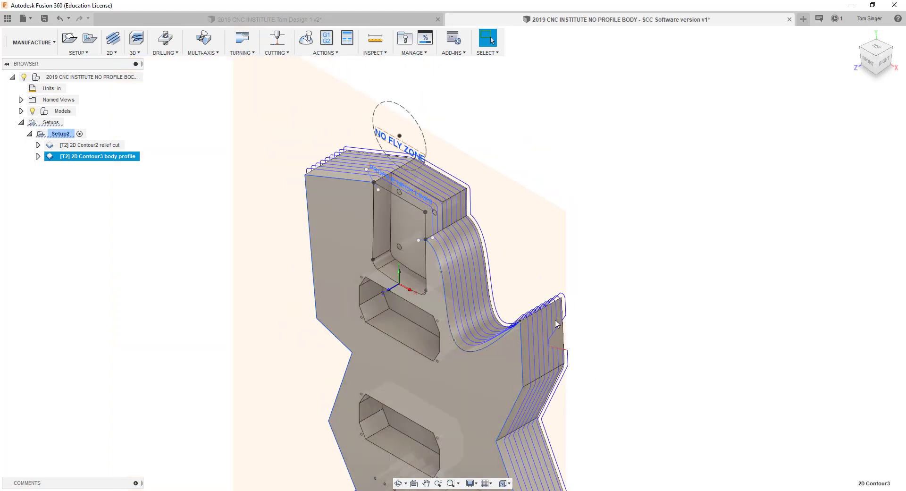
pyautogui.scroll(-1, 566, 363)
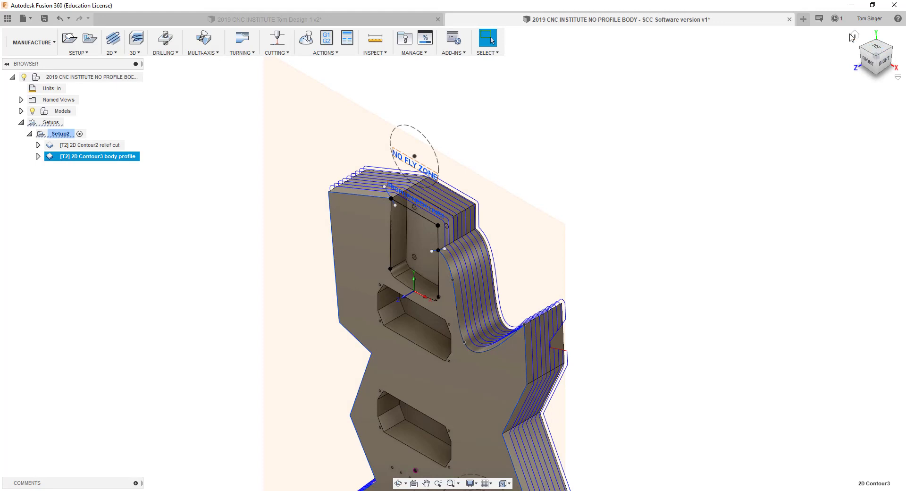
pyautogui.click(855, 34)
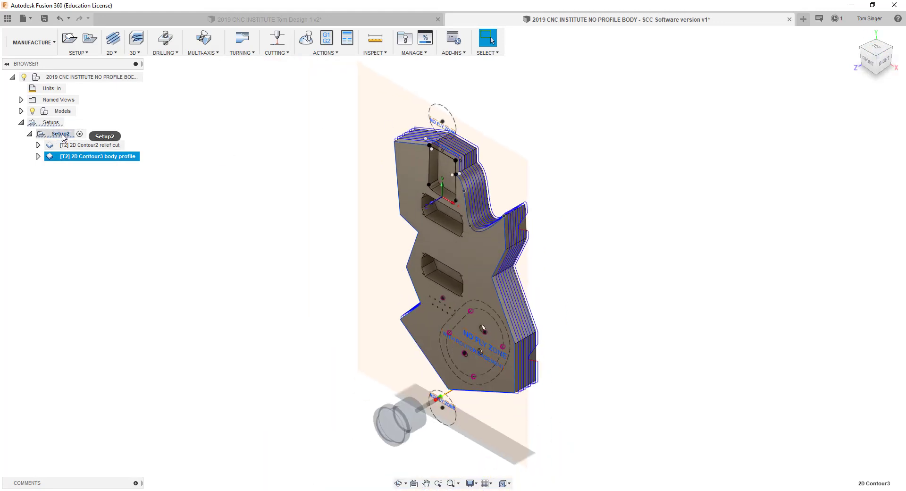
# - Simulate all of Setup2's toolpaths, playing the cut and then pausing it
pyautogui.rightClick(63, 137)
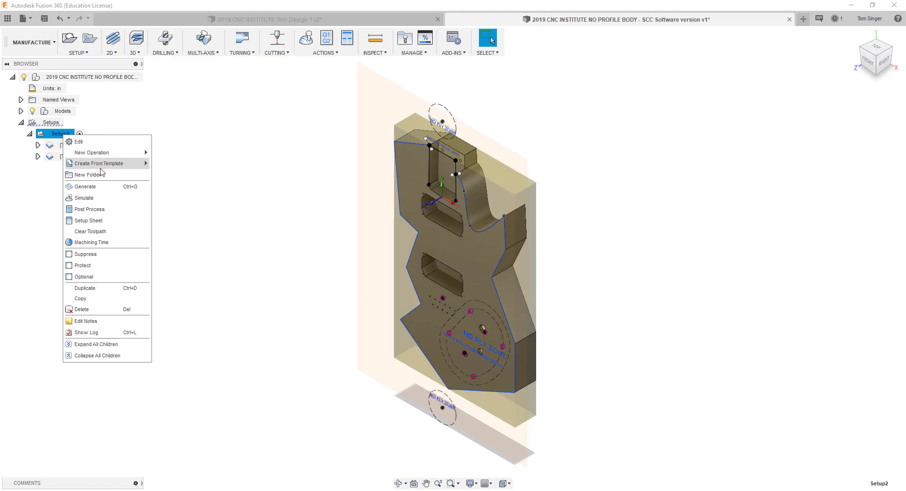
pyautogui.click(94, 197)
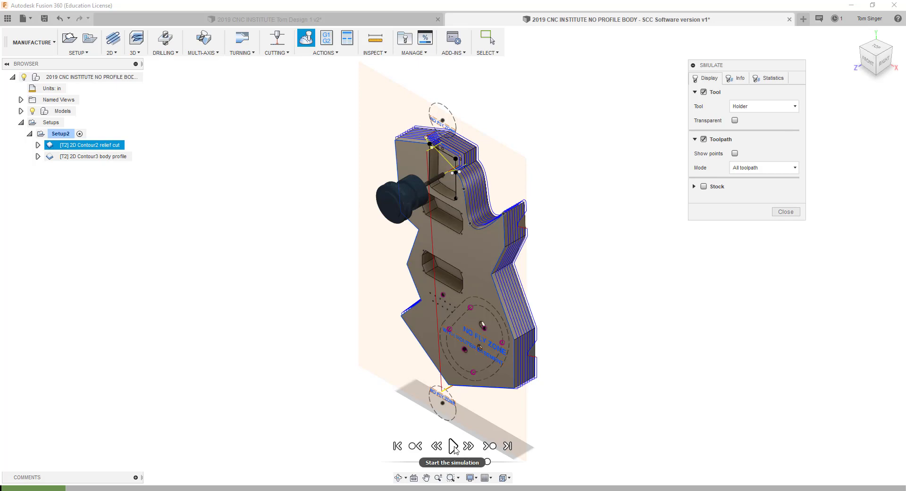
pyautogui.click(453, 446)
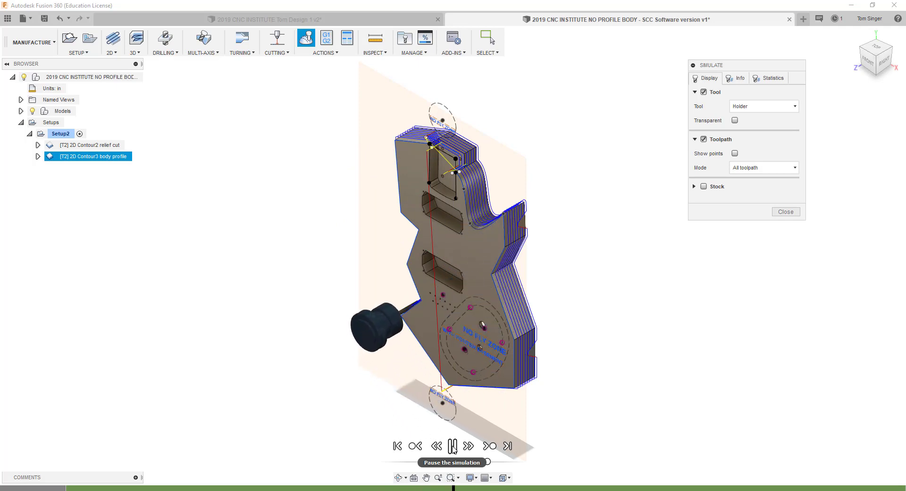
pyautogui.click(453, 446)
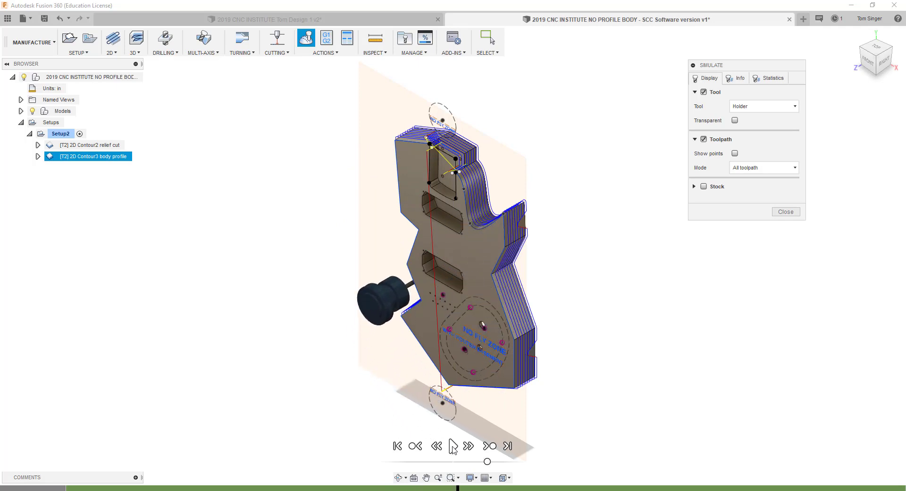
# - Jump the simulation to the body-profile contour pass
pyautogui.rightClick(109, 161)
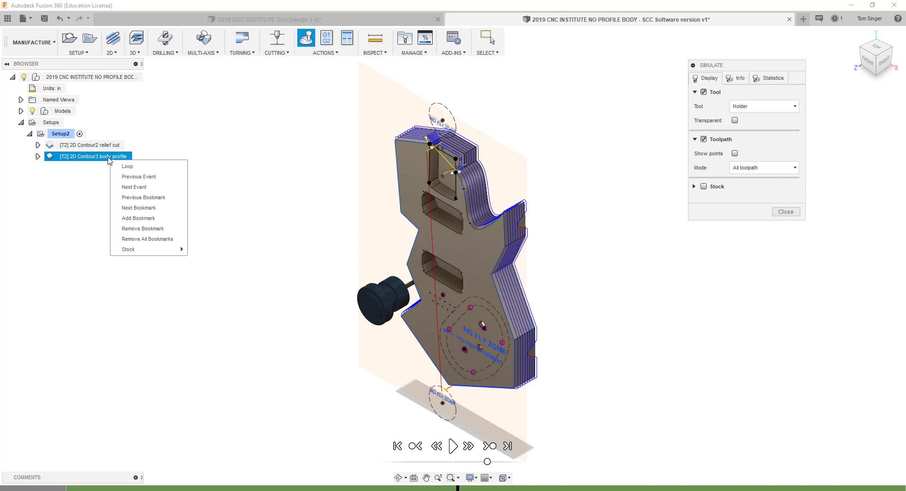
pyautogui.click(86, 162)
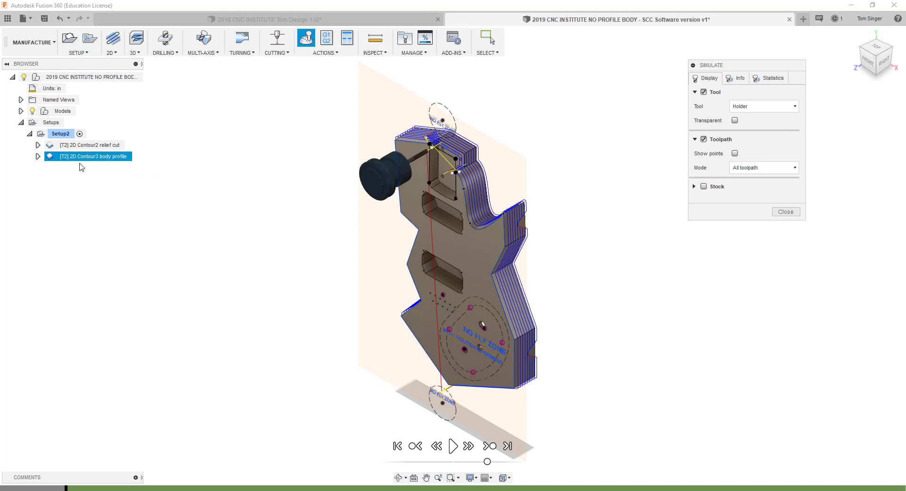
pyautogui.rightClick(51, 158)
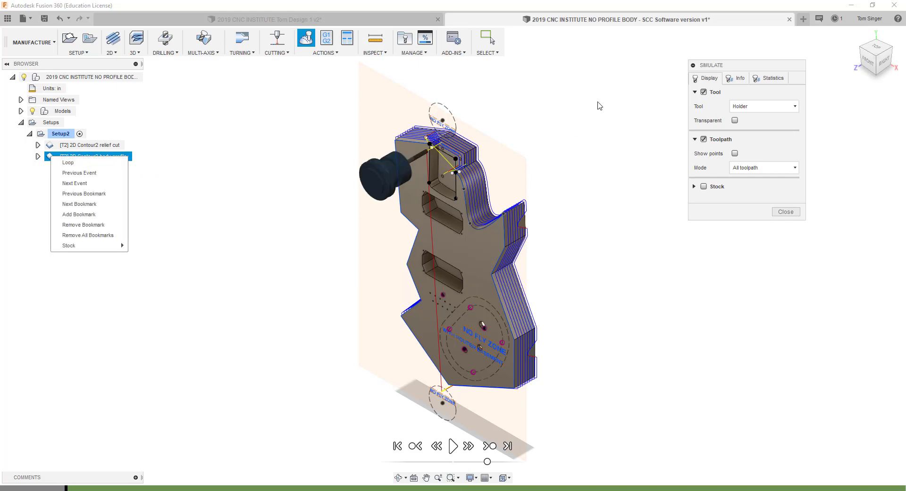
# - Close the simulation and reopen the body-profile 2D contour for editing
pyautogui.click(784, 214)
pyautogui.click(62, 159)
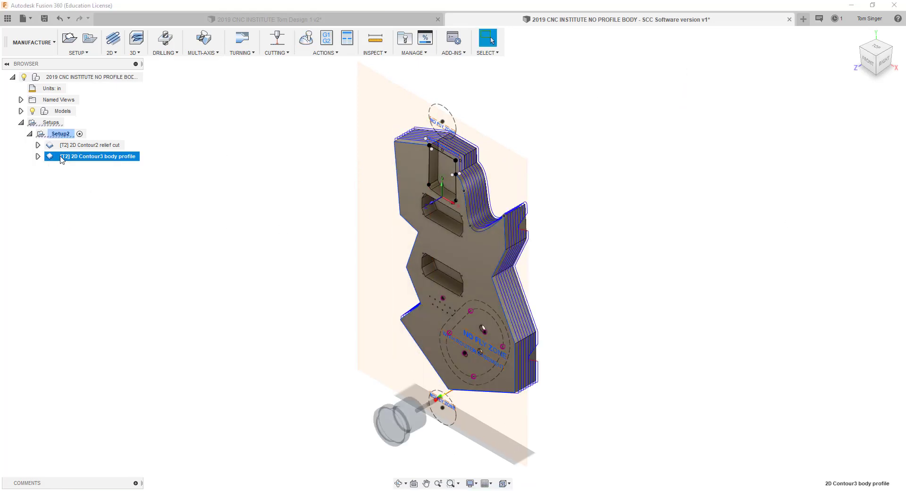
pyautogui.rightClick(61, 160)
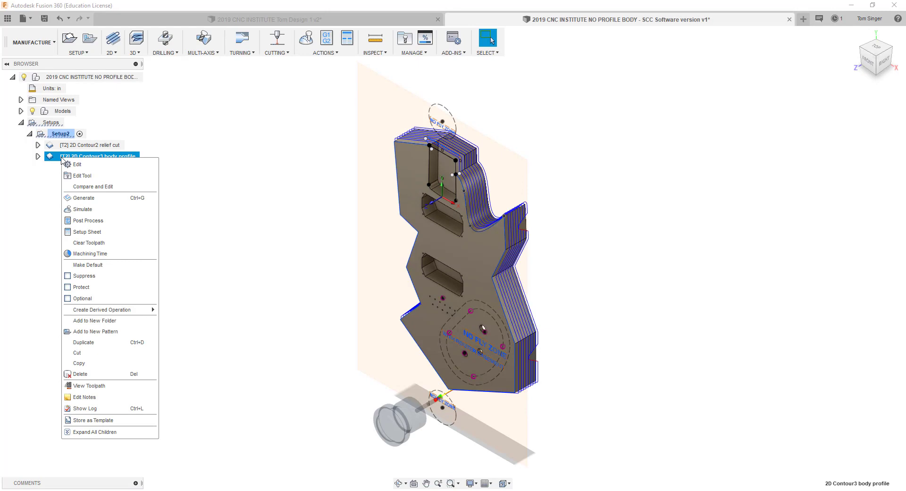
pyautogui.click(78, 164)
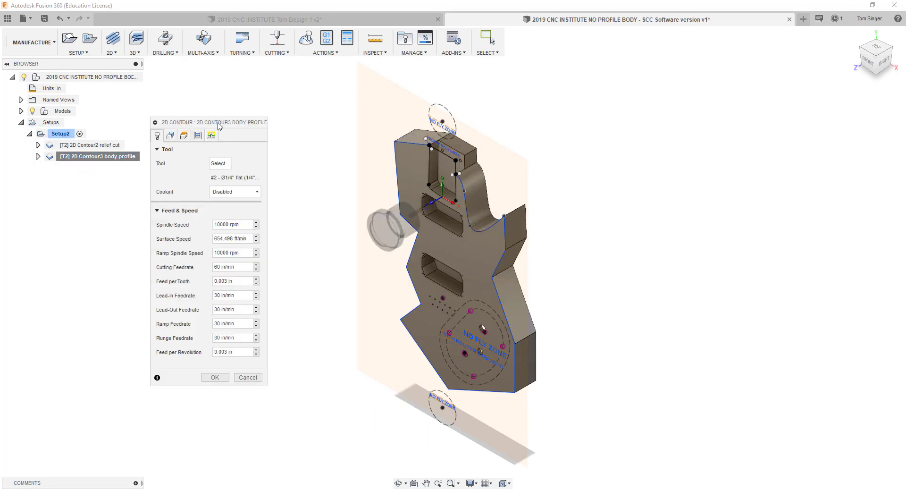
pyautogui.moveTo(219, 125); pyautogui.dragTo(259, 124)
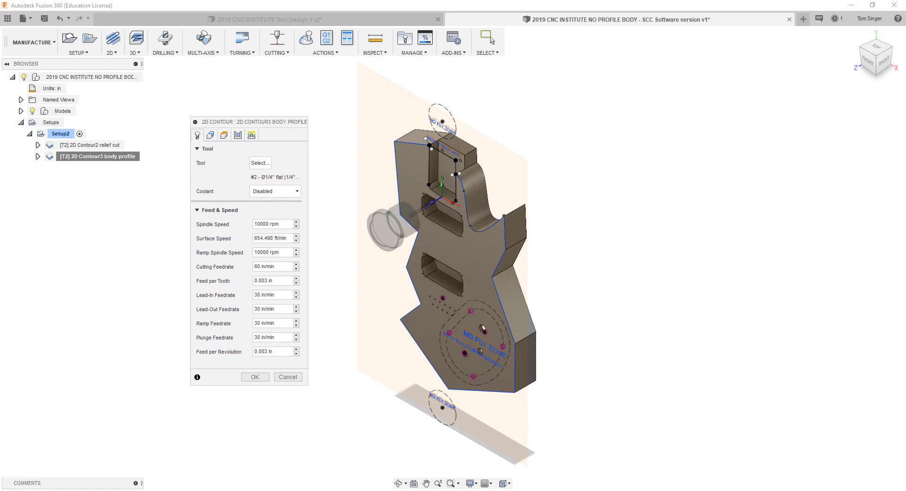
# - Set the contour's linking entry position to a point on the body's left edge
pyautogui.click(238, 135)
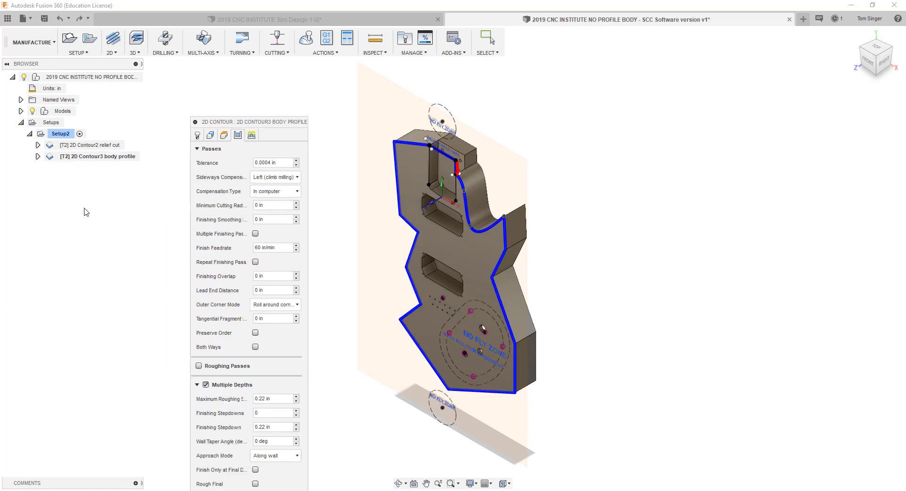
pyautogui.click(253, 135)
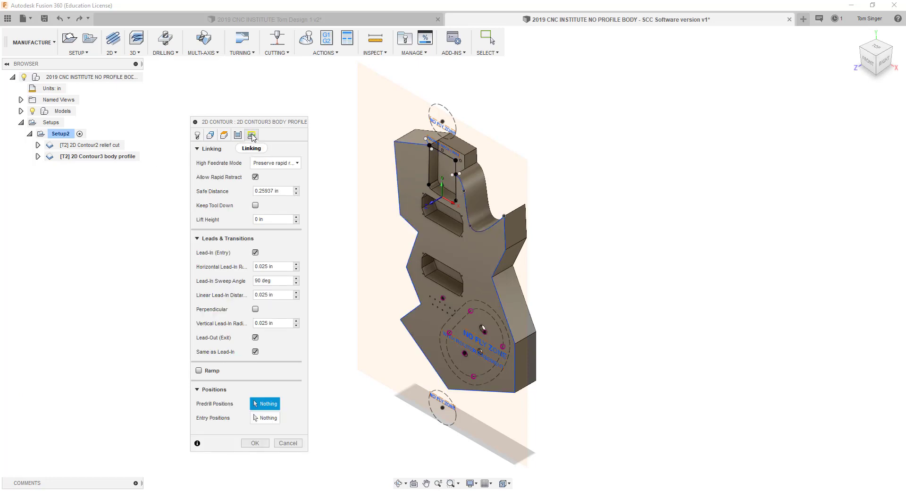
pyautogui.click(266, 418)
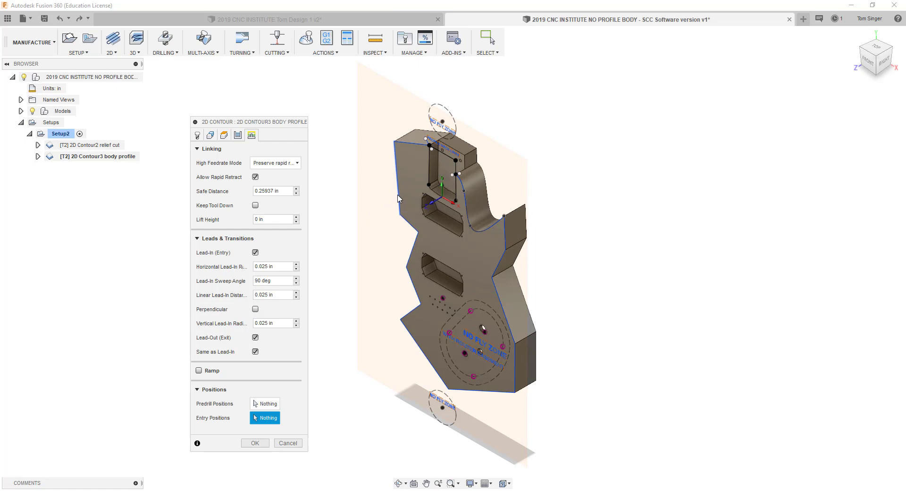
pyautogui.click(398, 195)
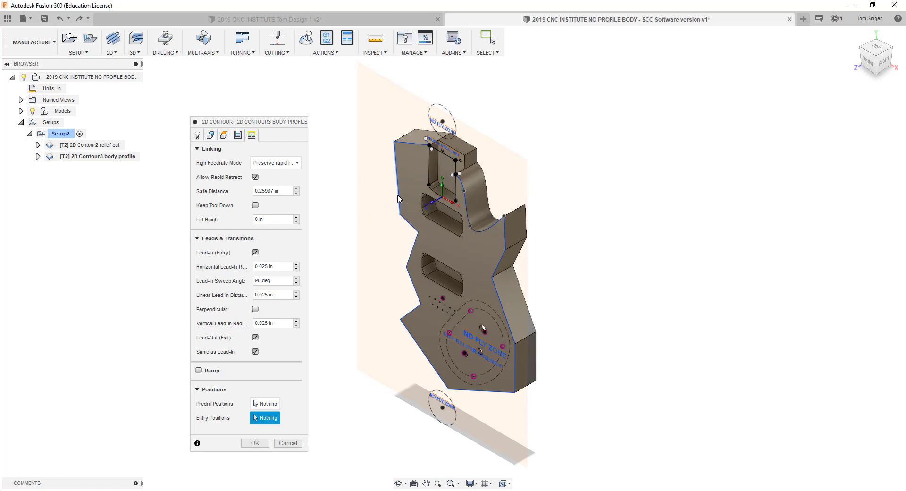
pyautogui.click(869, 63)
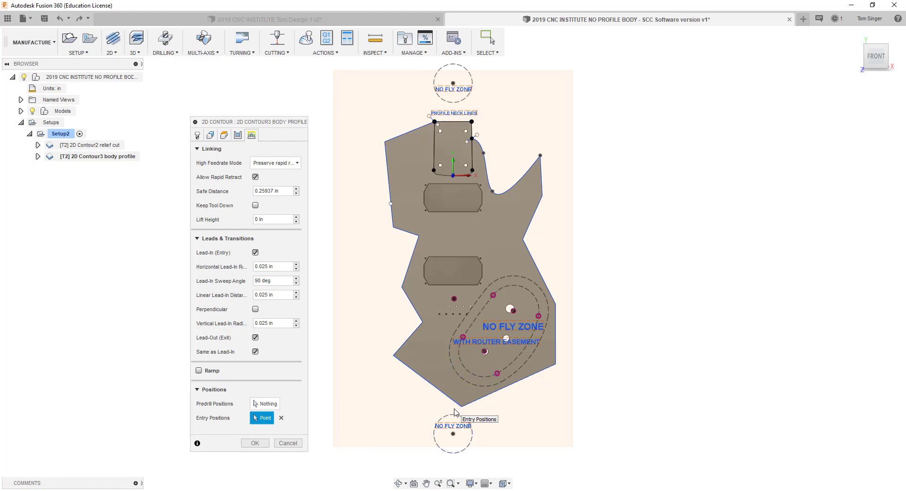
# - Apply the left-edge entry position and re-simulate the body-profile toolpath, playing then pausing it
pyautogui.click(254, 444)
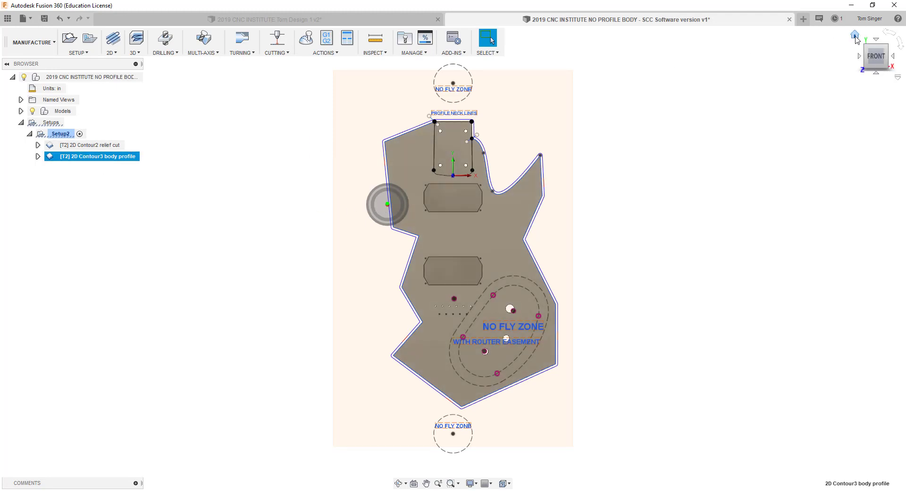
pyautogui.click(855, 37)
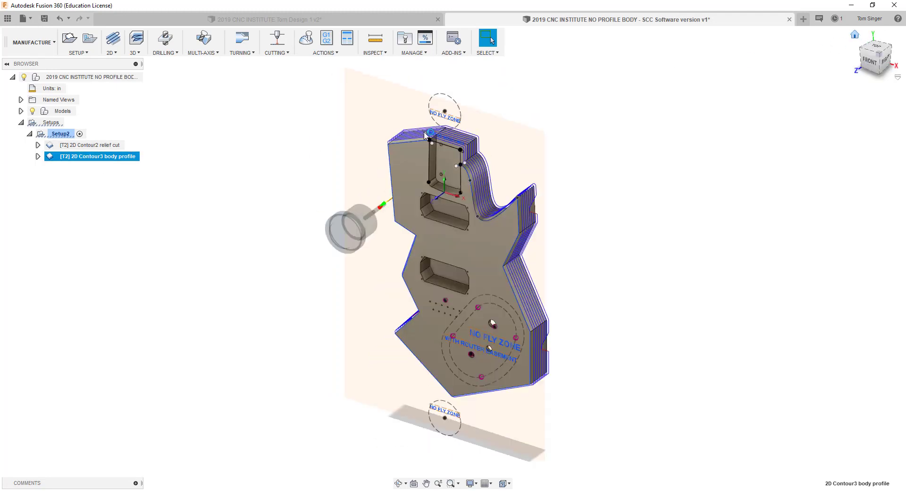
pyautogui.rightClick(78, 157)
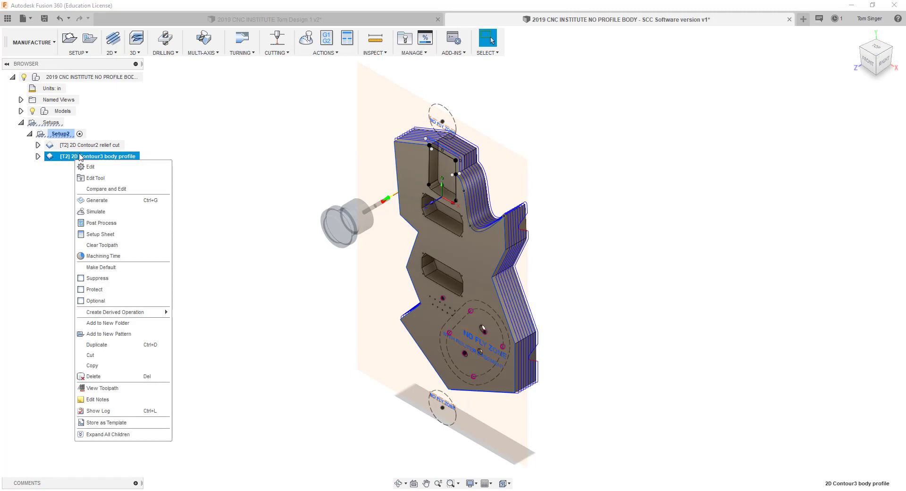
pyautogui.click(108, 212)
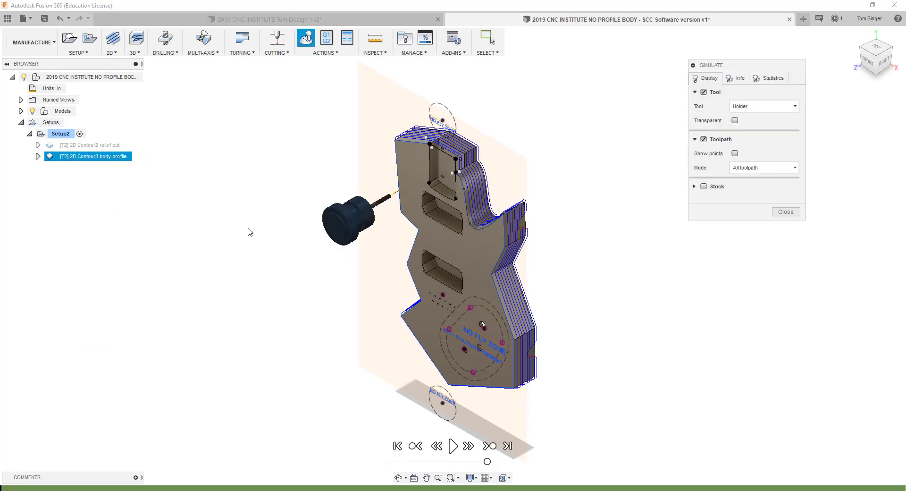
pyautogui.click(452, 446)
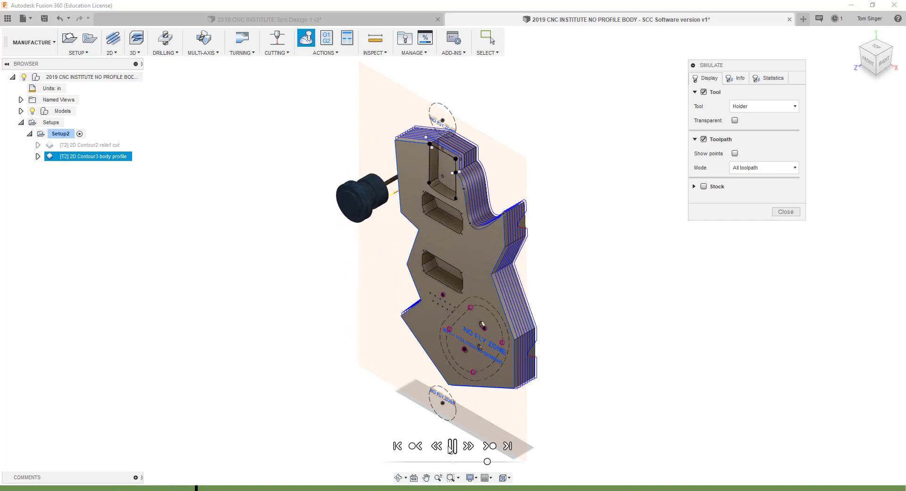
pyautogui.press('space')
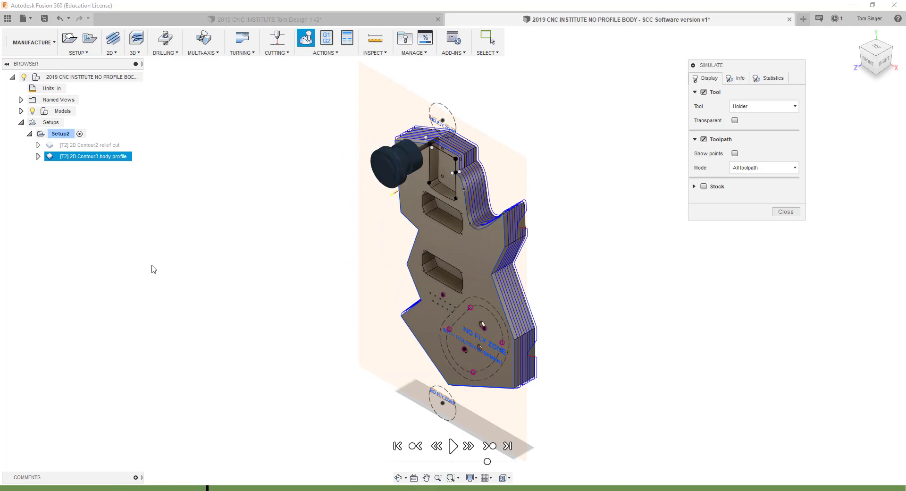